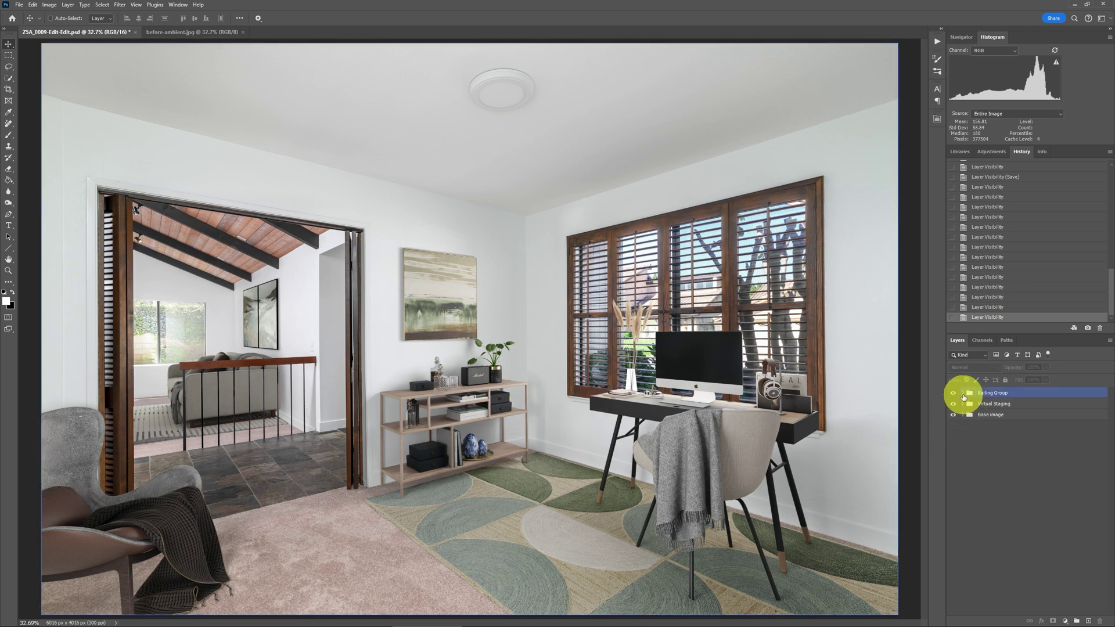
Step: Select the Base image group with Railing Group, Virtual Staging and Base image all visible
click(994, 416)
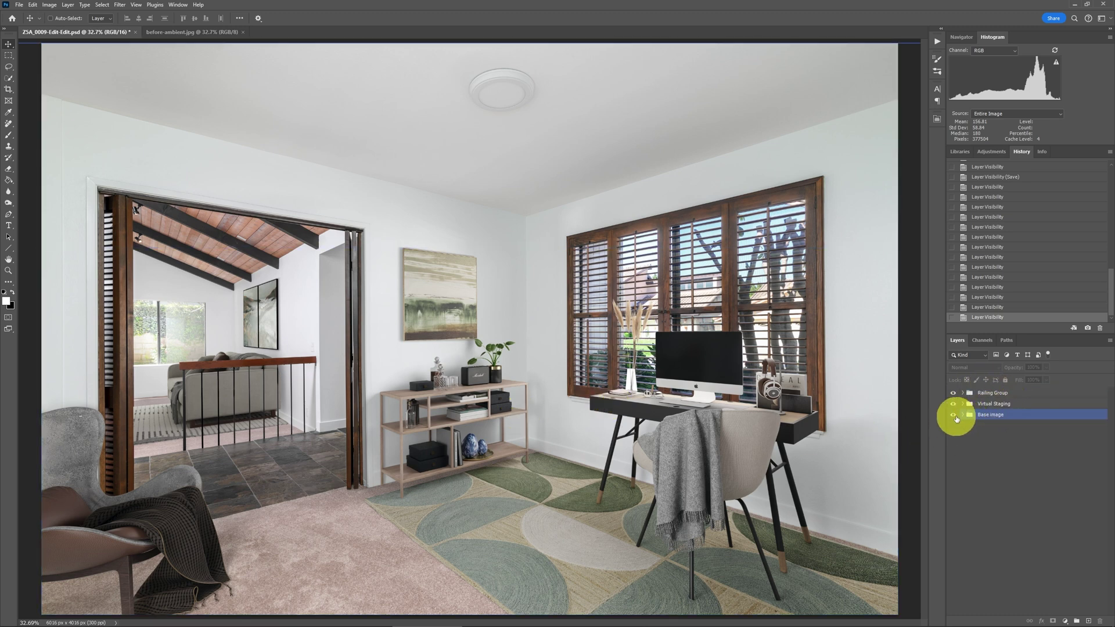
Step: Solo the Base image group, compare it with before-ambient.jpg, then return to Z5A_0009-Edit-Edit.psd
alt+click(953, 416)
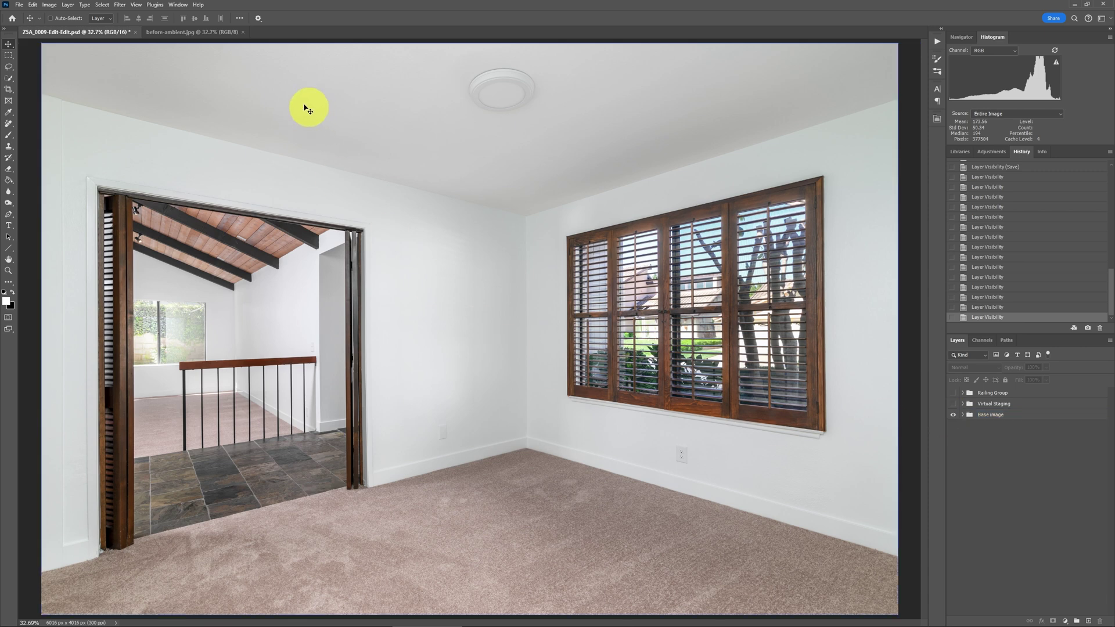
click(185, 34)
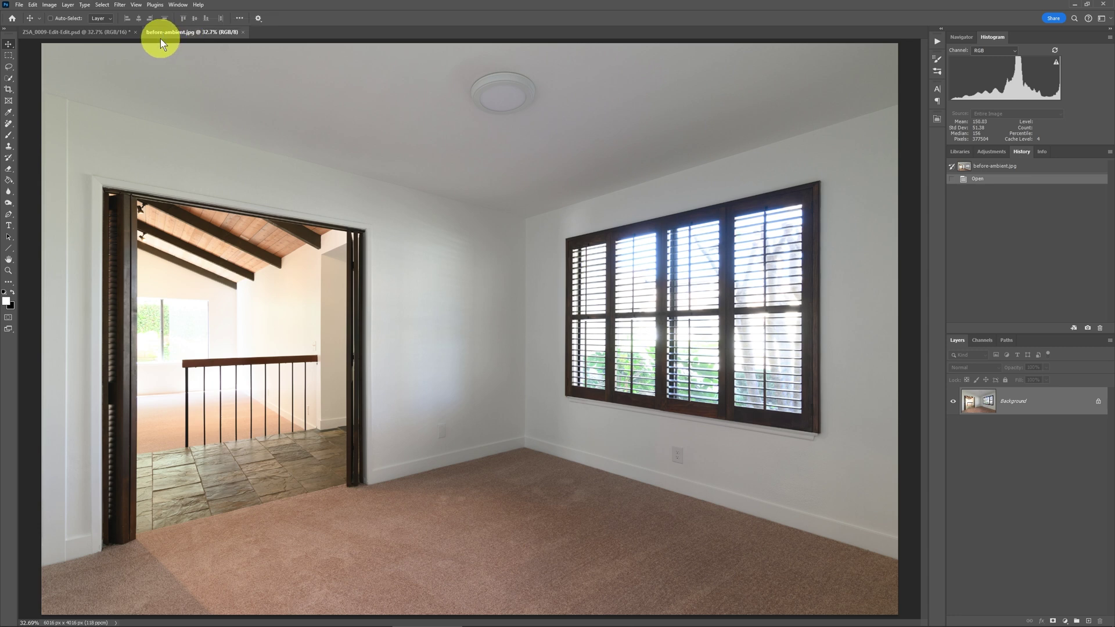
click(87, 33)
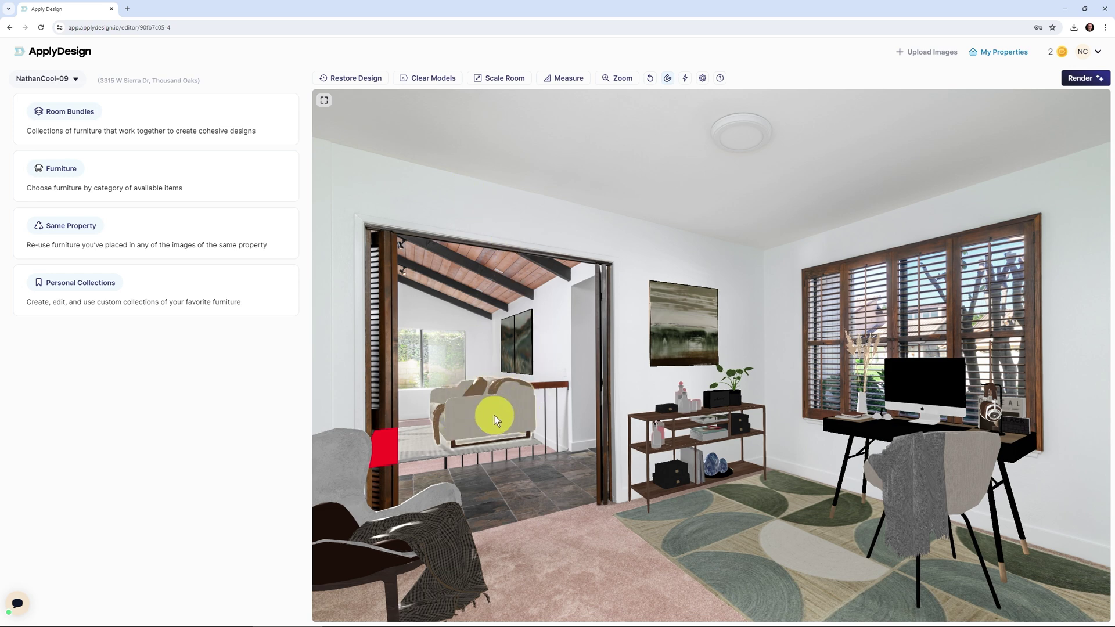
Step: Nudge the sofa in the far room beyond the doorway into a slightly better position
drag(500, 417, 502, 412)
mouse_move(503, 418)
mouse_down()
mouse_move(473, 341)
mouse_move(521, 401)
mouse_move(471, 409)
mouse_move(514, 410)
mouse_move(520, 423)
mouse_move(483, 383)
mouse_move(506, 420)
mouse_move(488, 417)
mouse_move(530, 417)
mouse_move(510, 409)
mouse_move(542, 398)
mouse_move(490, 416)
mouse_move(507, 431)
mouse_move(496, 415)
mouse_up()
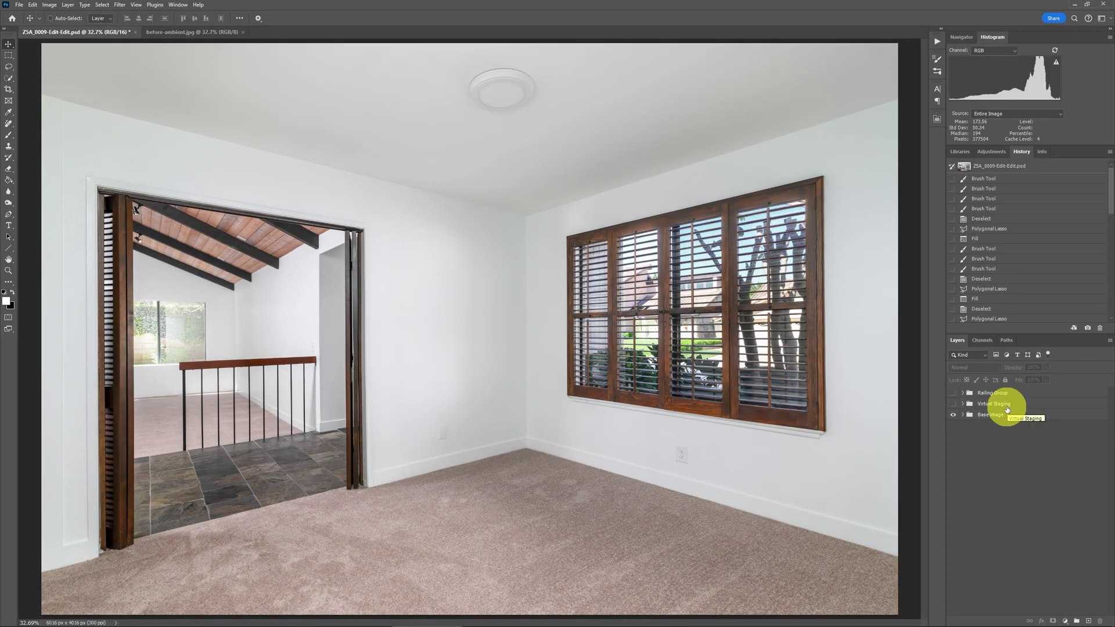
Step: Show and expand Virtual Staging, toggling Furniture_Layer off and on to compare
click(1006, 406)
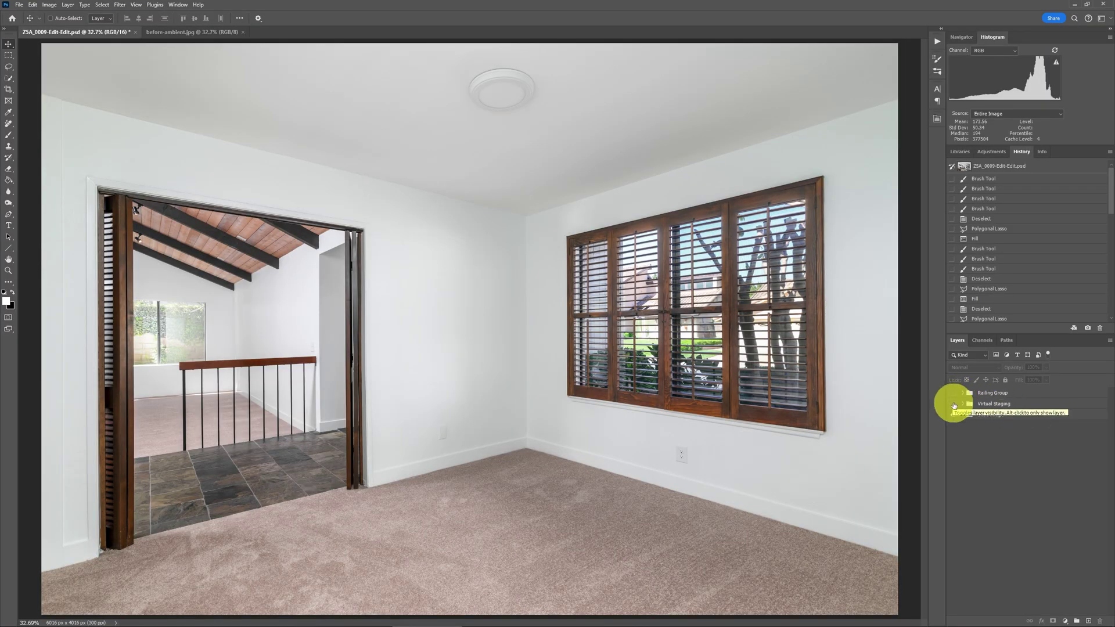
click(953, 404)
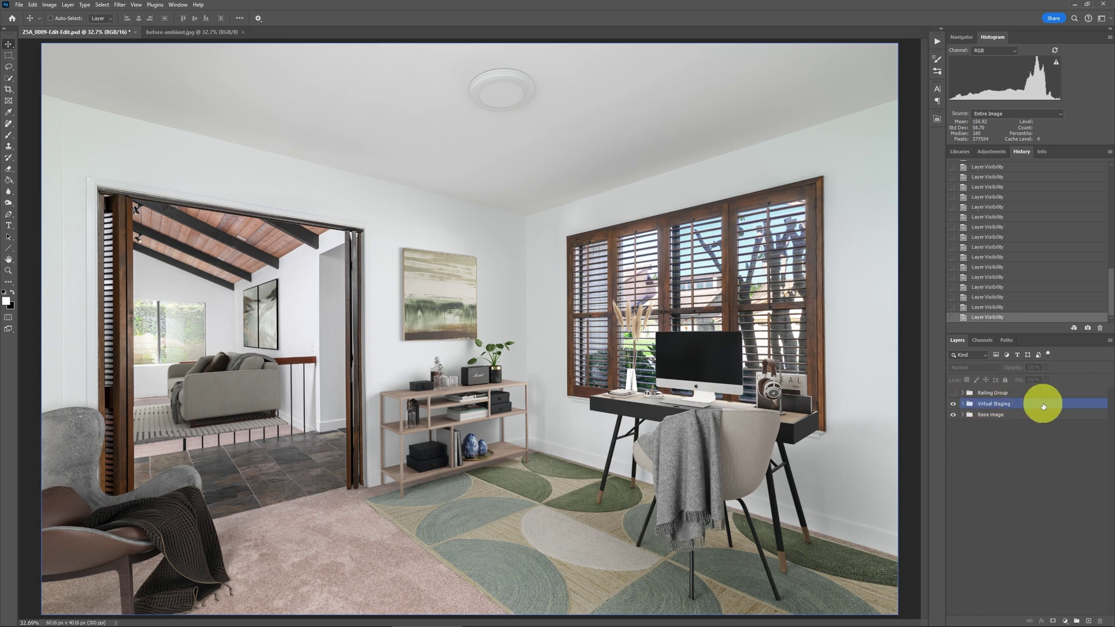
click(963, 405)
click(1090, 460)
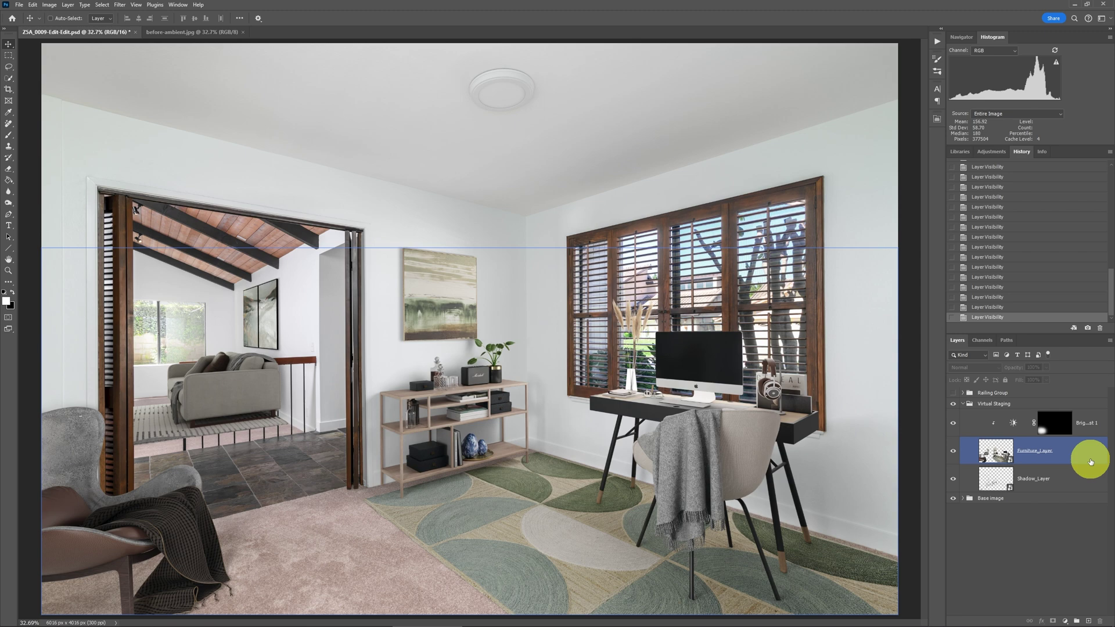
click(952, 451)
click(984, 467)
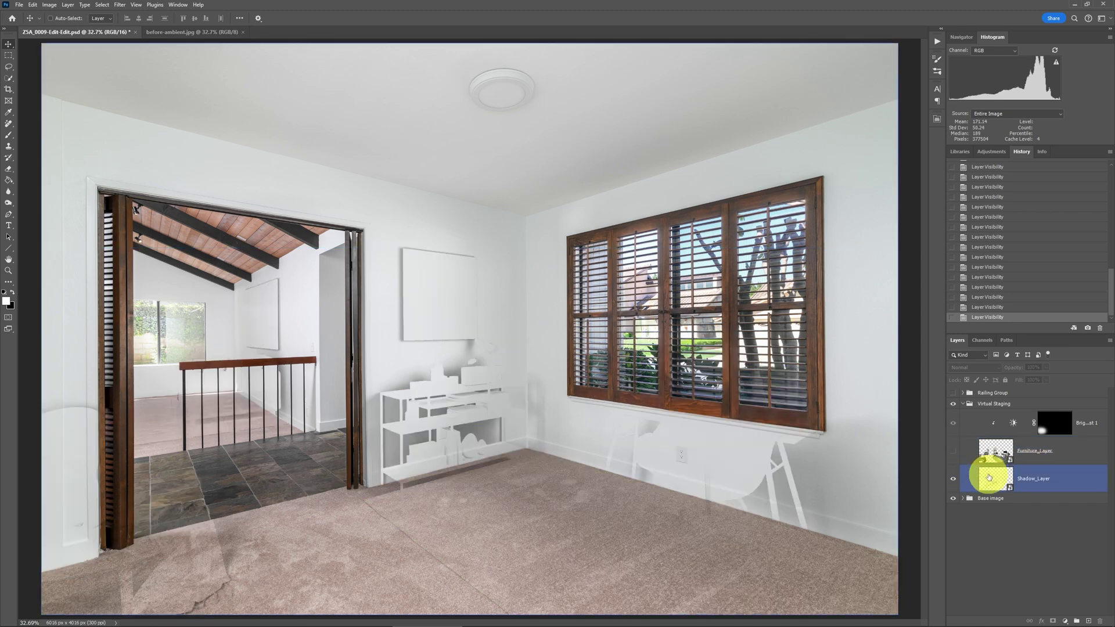
click(952, 452)
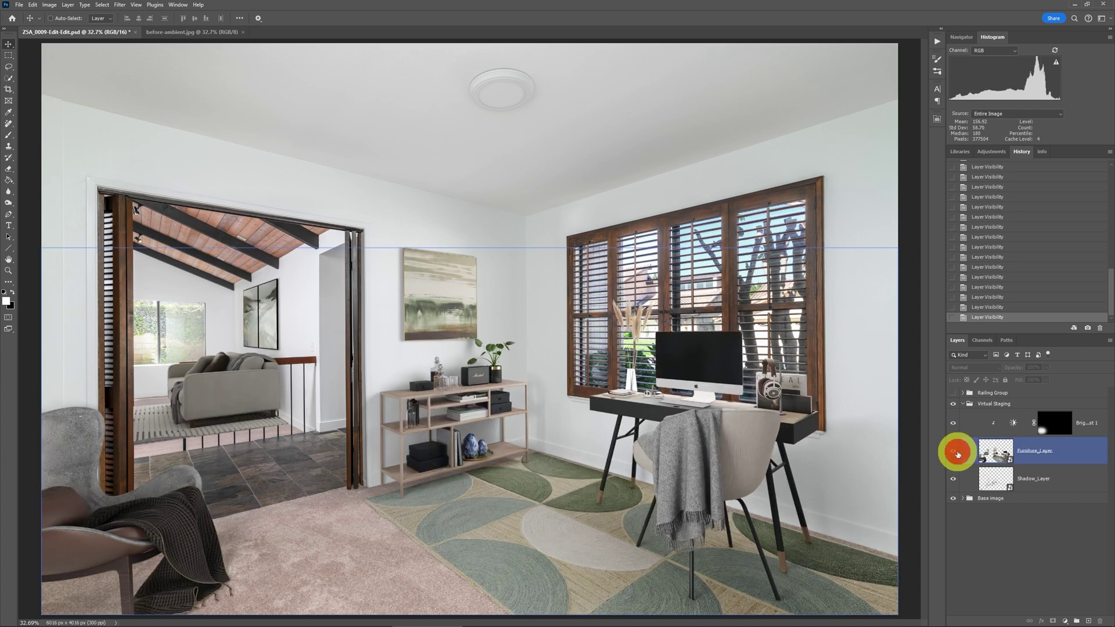
Step: Toggle the brightness adjustment on the chair to compare, then select Furniture_Layer
click(995, 424)
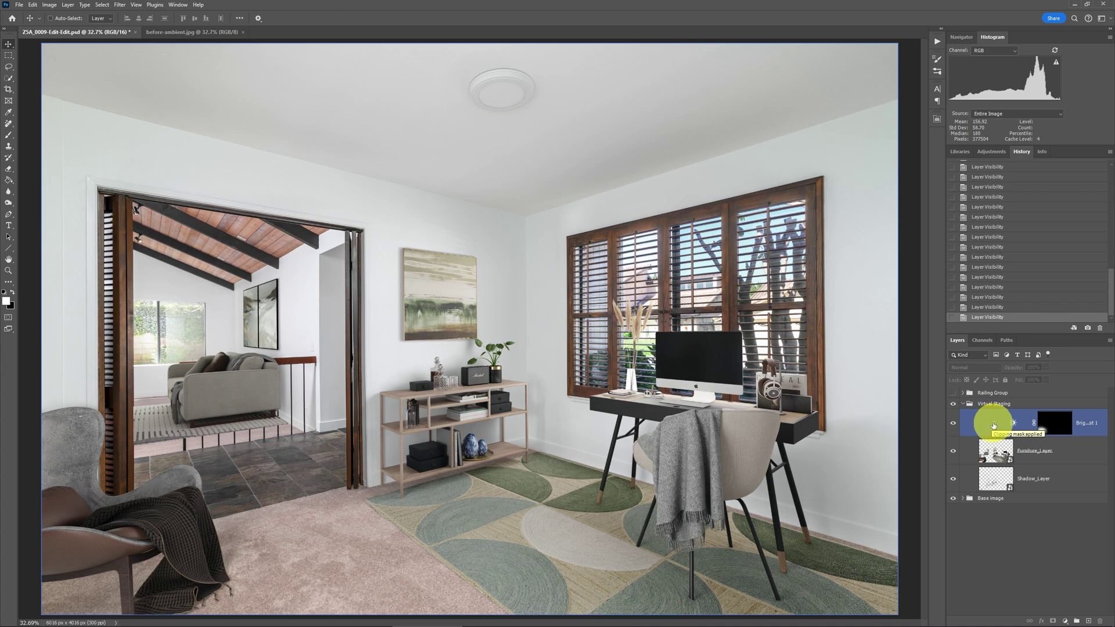
click(952, 424)
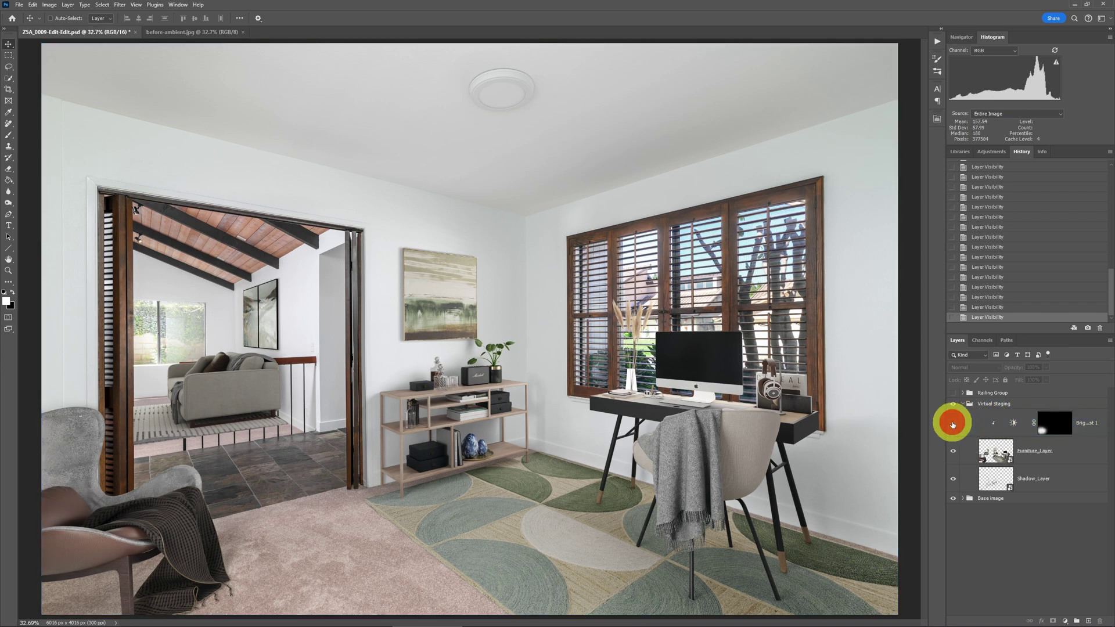
click(952, 424)
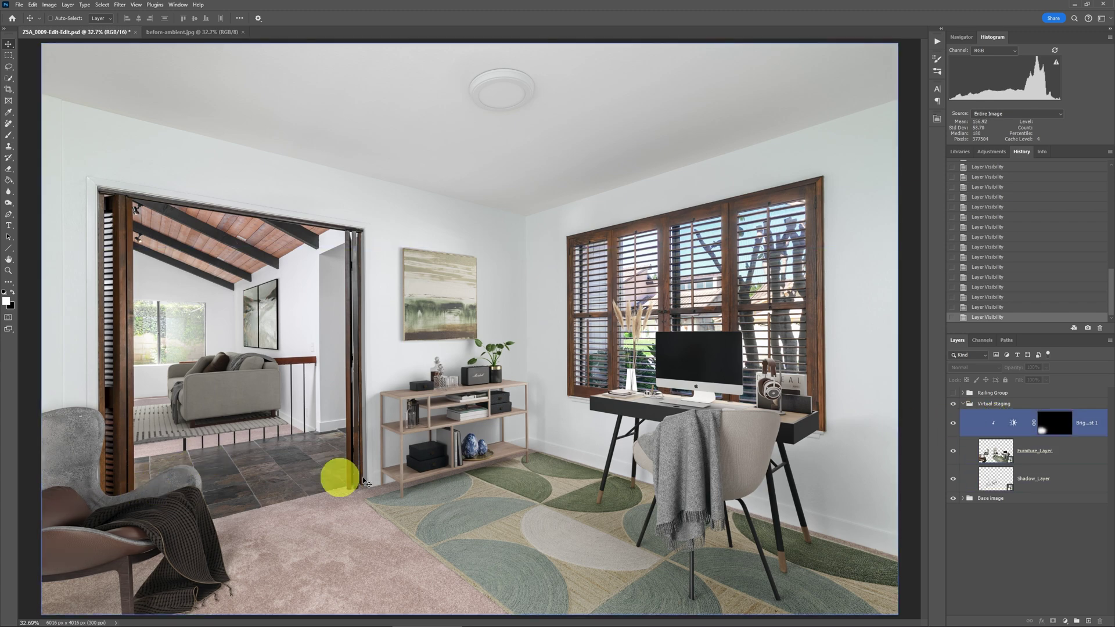
click(953, 423)
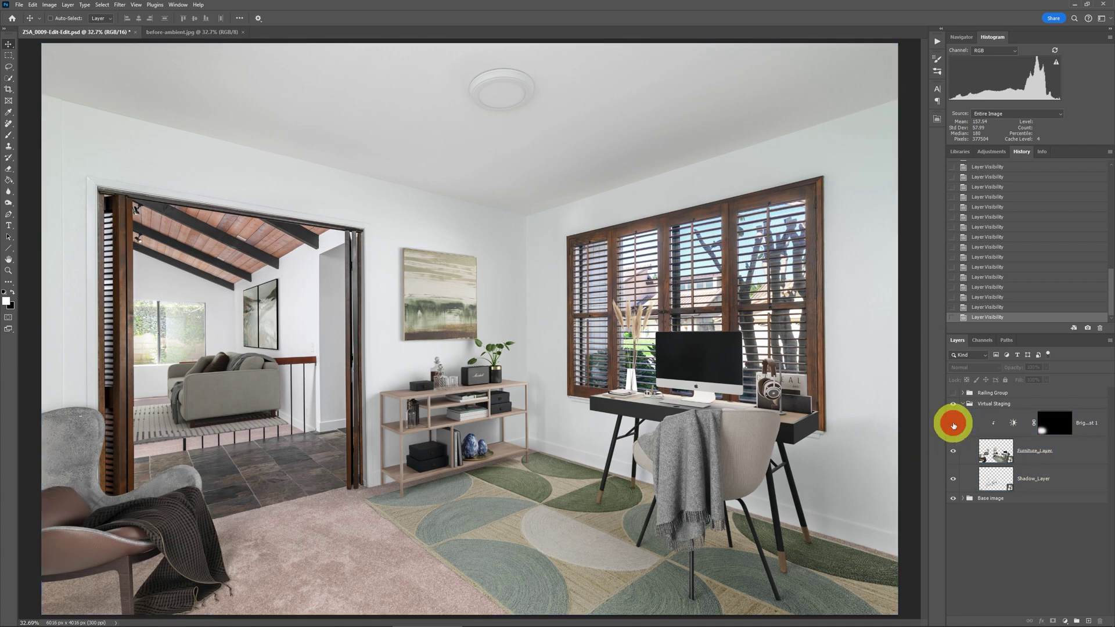
ctrl+click(489, 430)
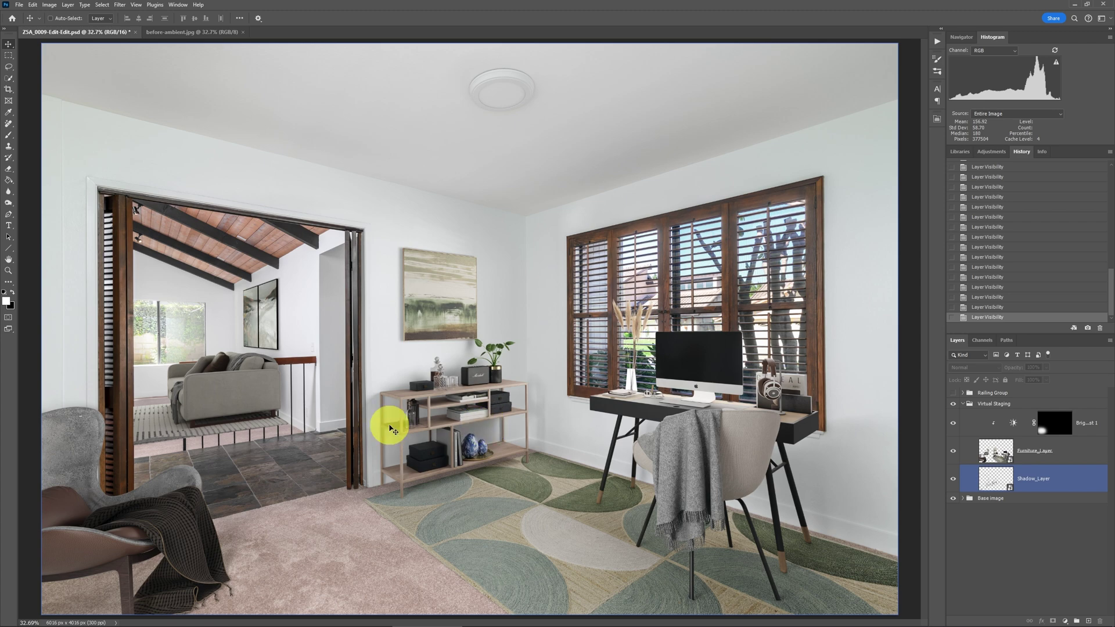
ctrl+click(198, 401)
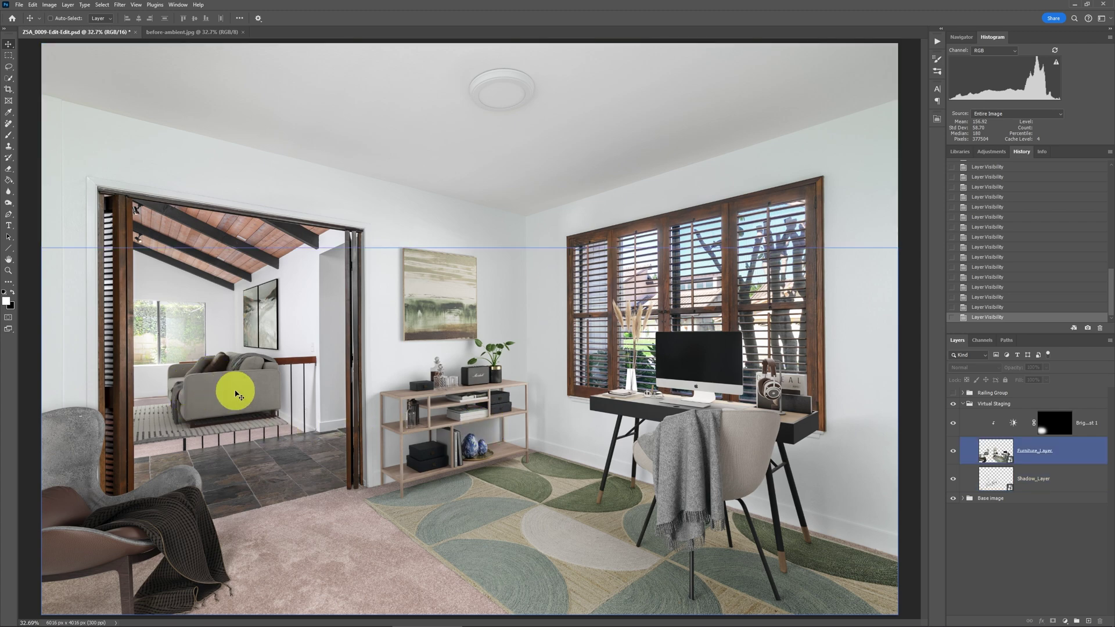
Step: Zoom in on the sofa, hide the collapsed Virtual Staging group, and fit the bare room on screen
key(z)
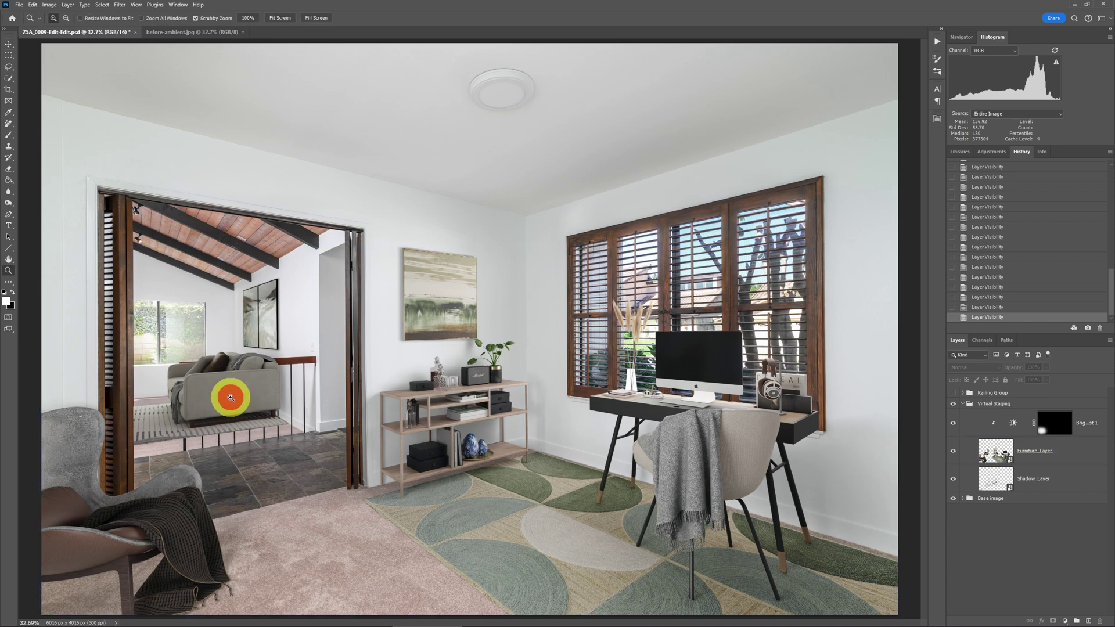
click(230, 397)
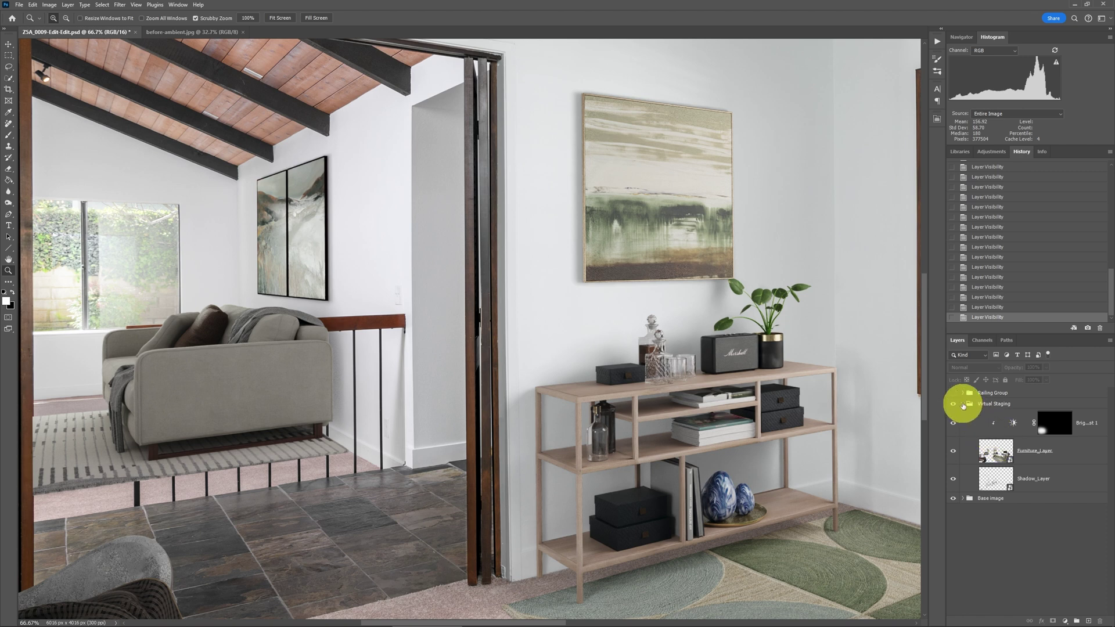
click(964, 404)
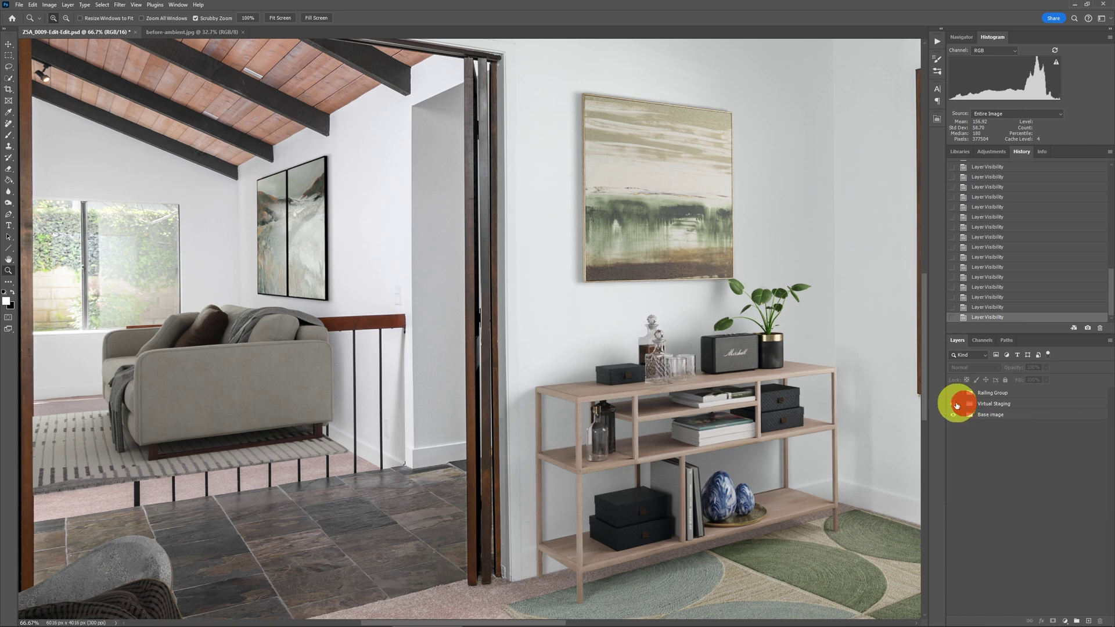
click(953, 406)
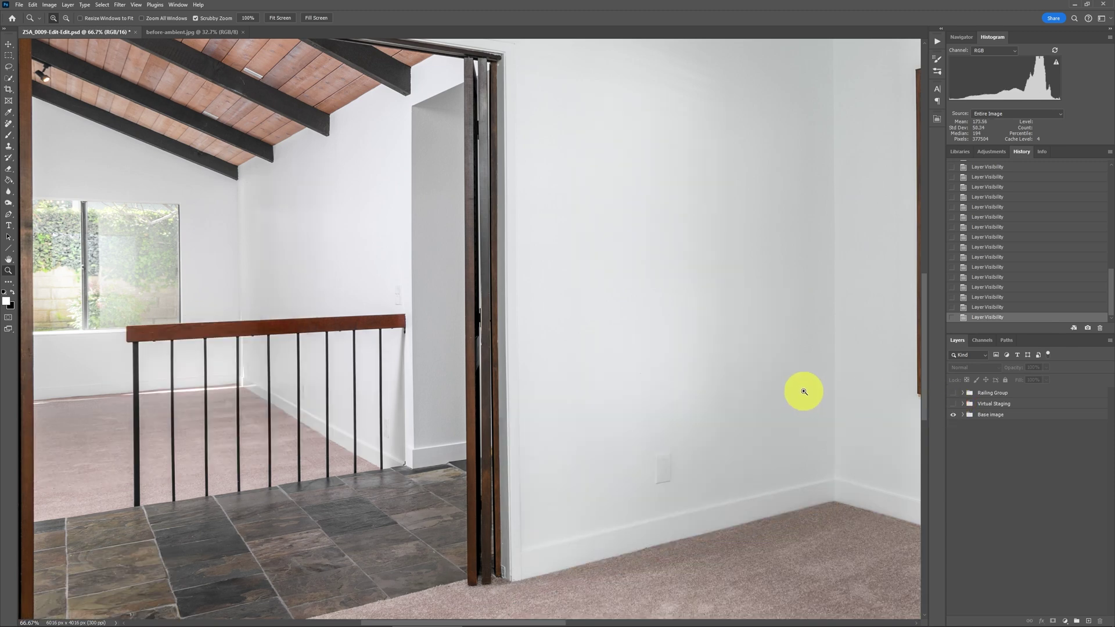
key(ctrl+0)
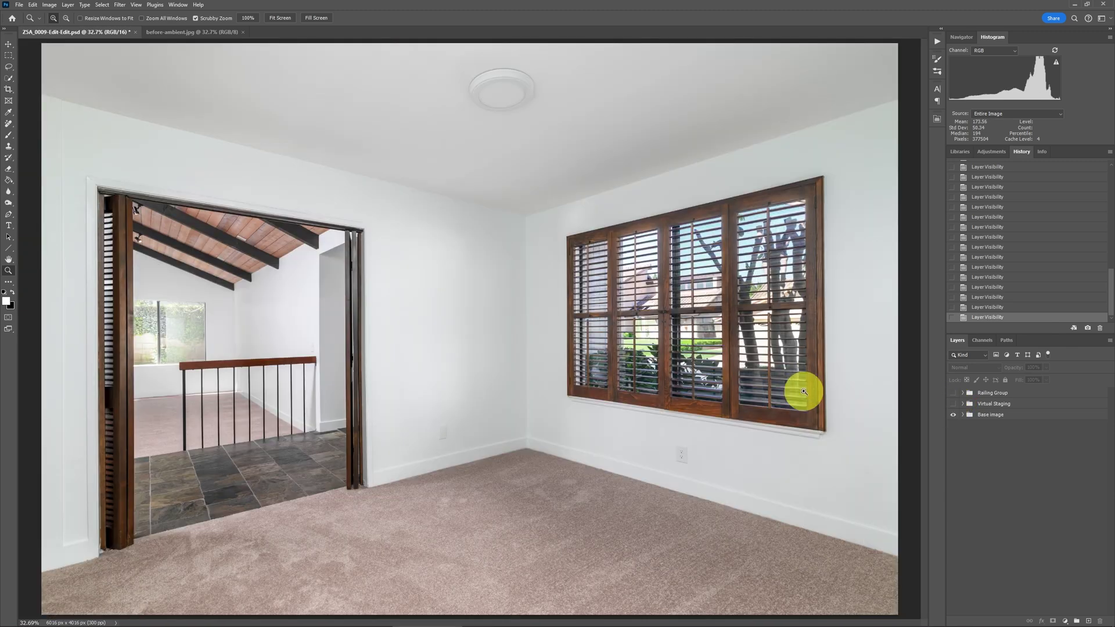
click(963, 415)
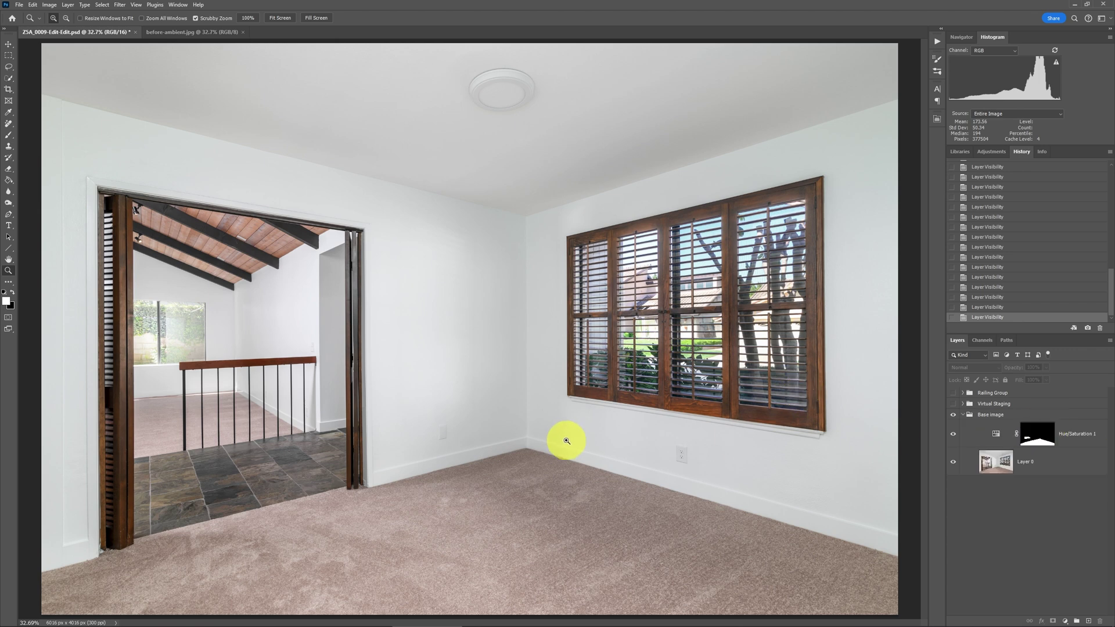
Step: Compare the carpet with Hue/Saturation 1 on and off, and name the Layer 0 copy 'railing'
click(994, 462)
alt+click(953, 462)
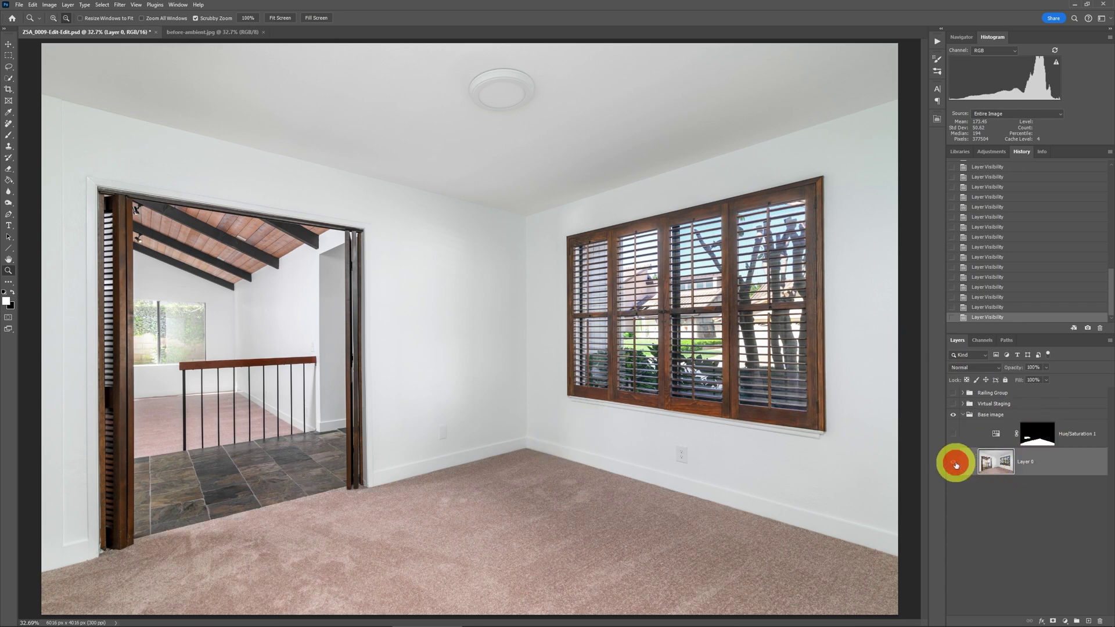
alt+click(953, 462)
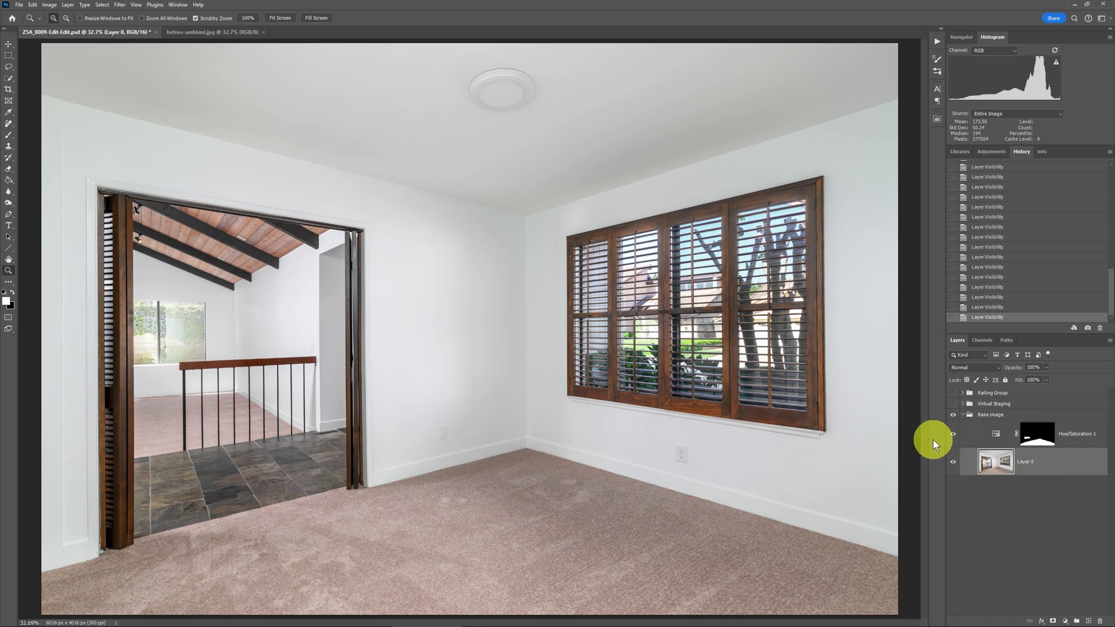
click(952, 435)
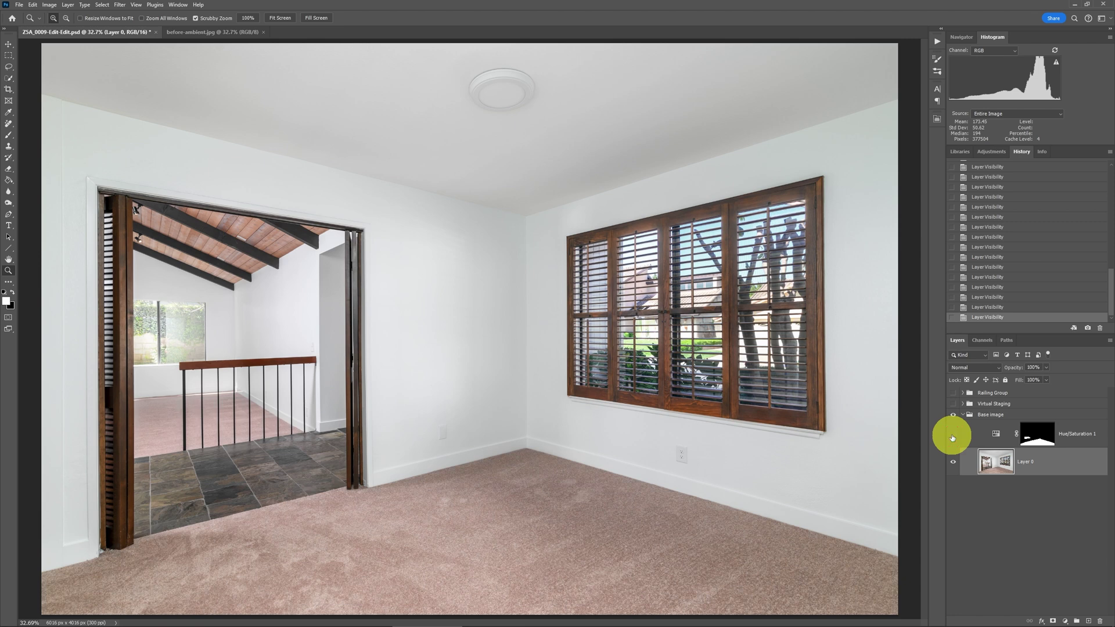
click(952, 436)
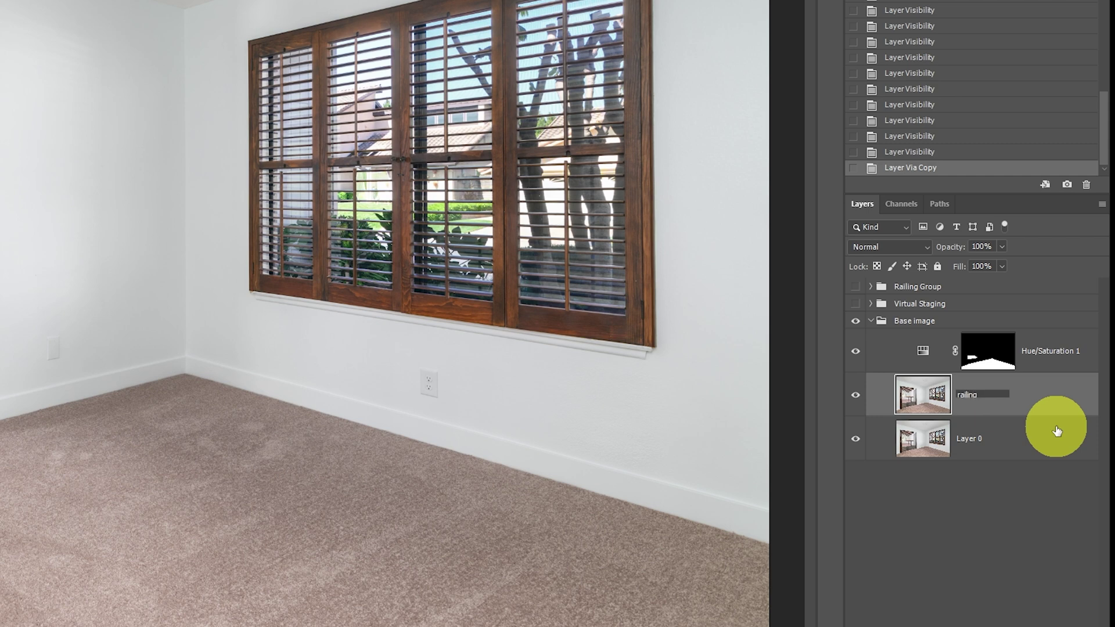
key(Return)
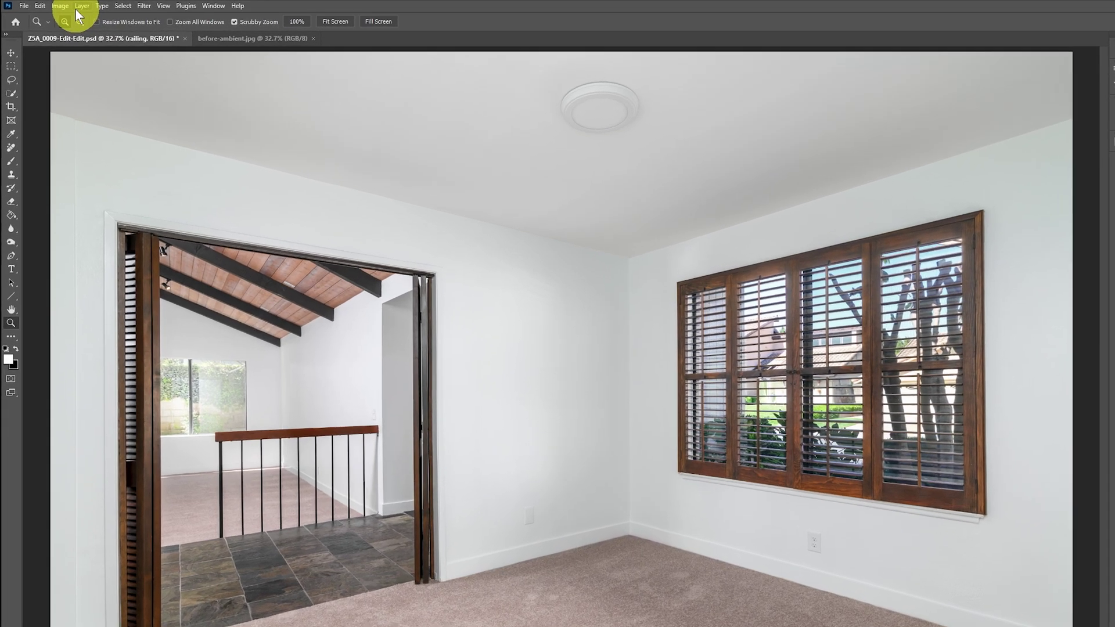
Step: Give the railing layer a black hide-all mask and set Layer 0 opacity to 30%
click(68, 5)
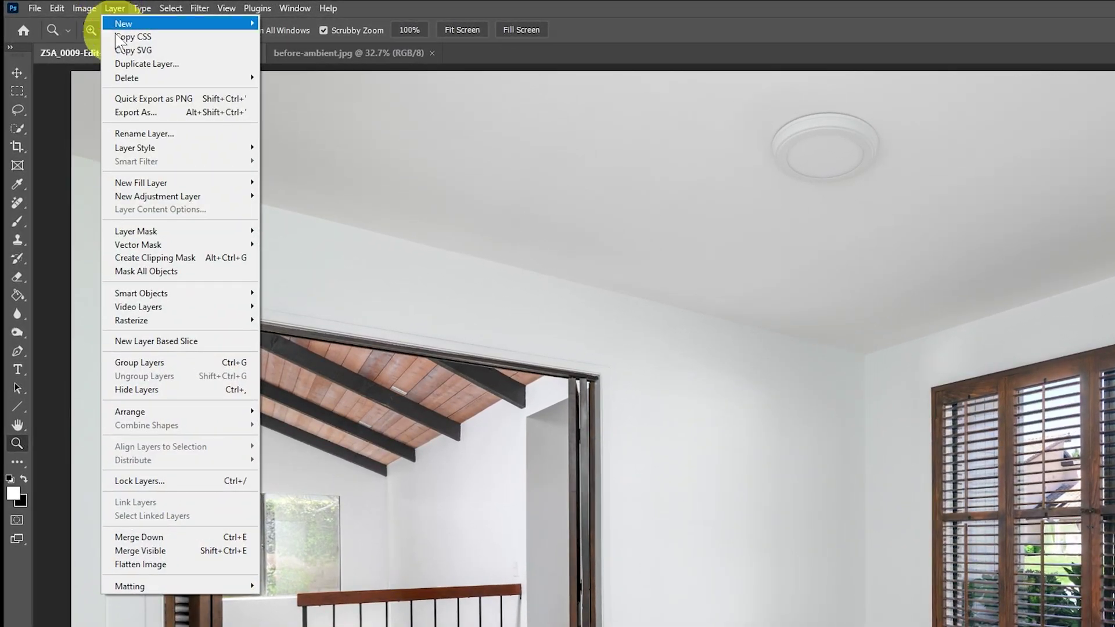
click(160, 230)
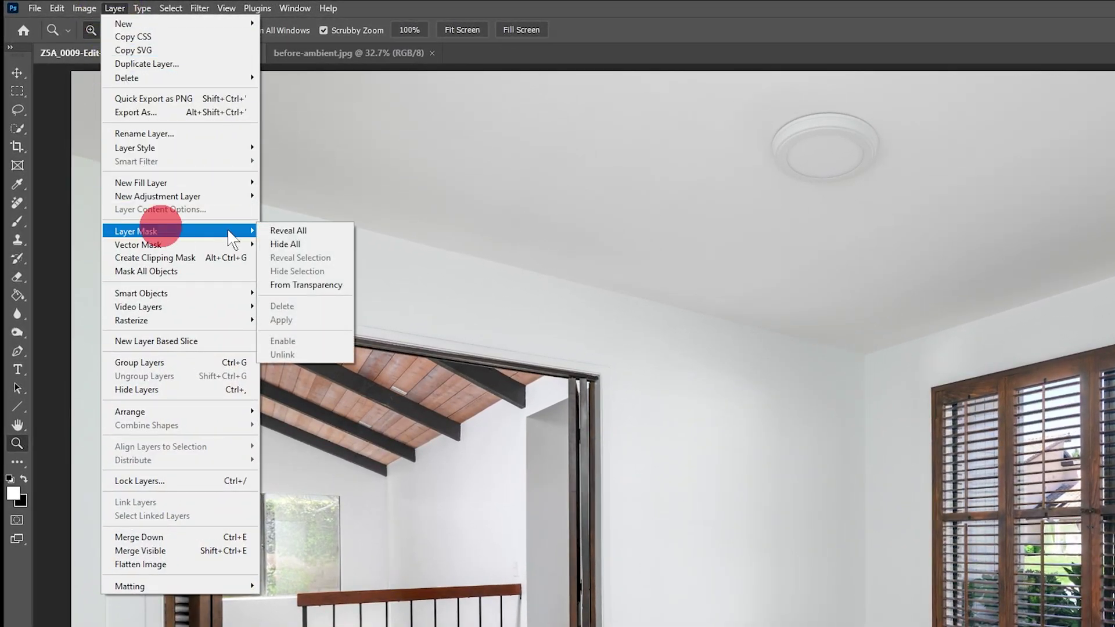
click(296, 244)
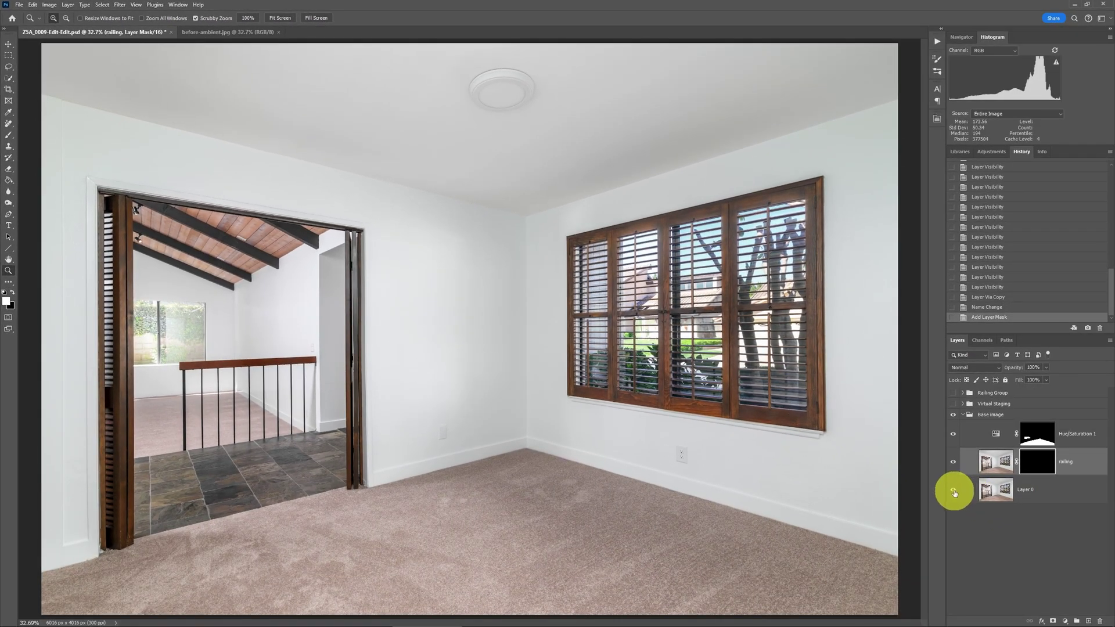
click(953, 489)
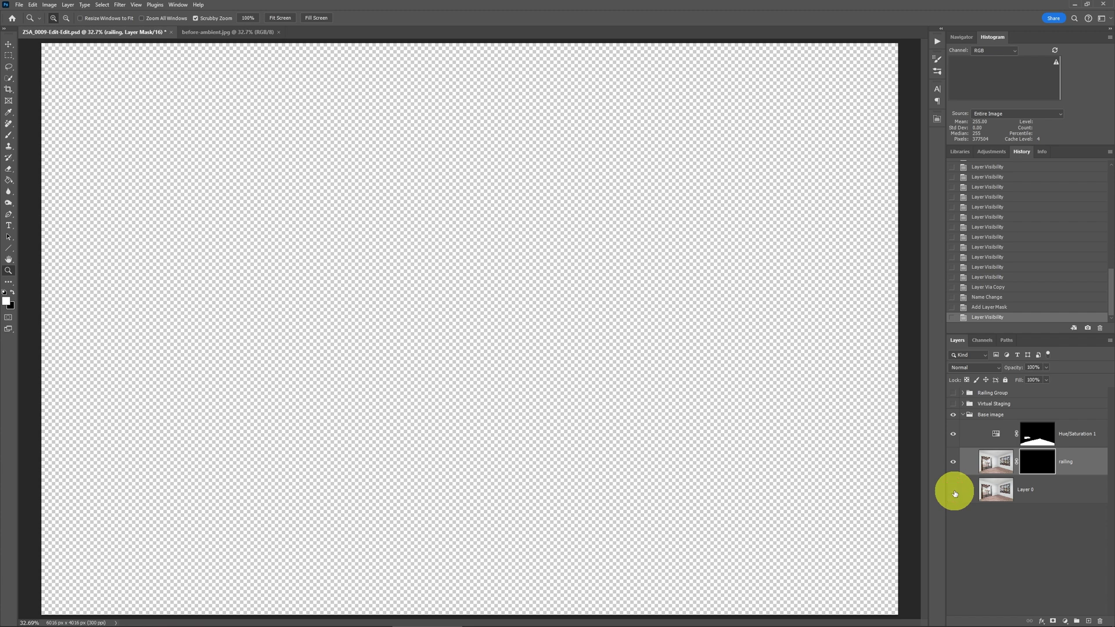
click(953, 491)
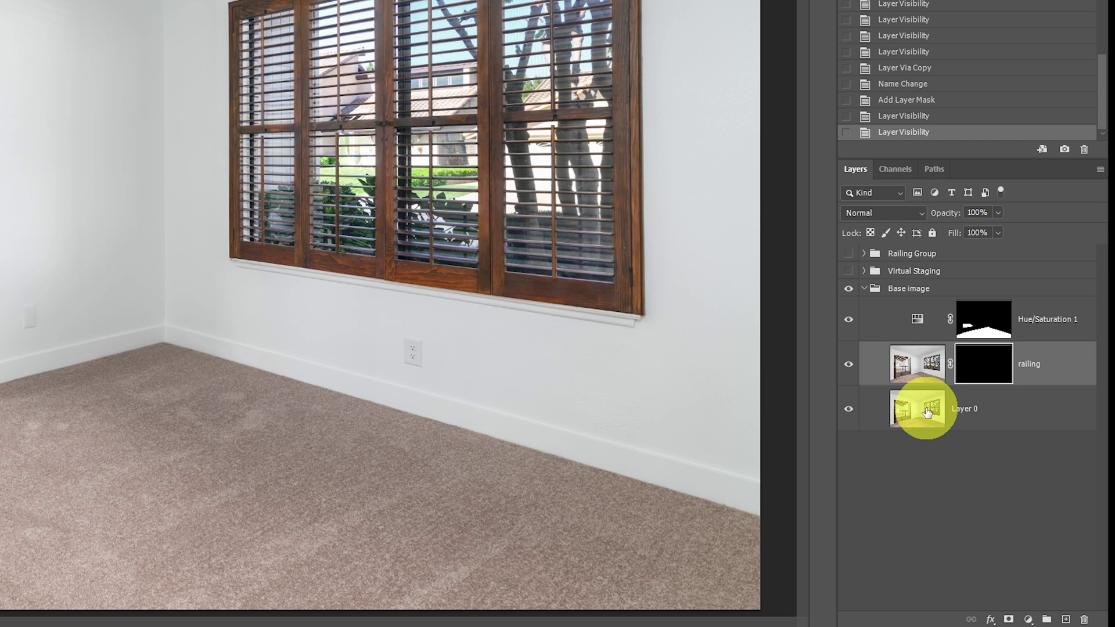
click(927, 412)
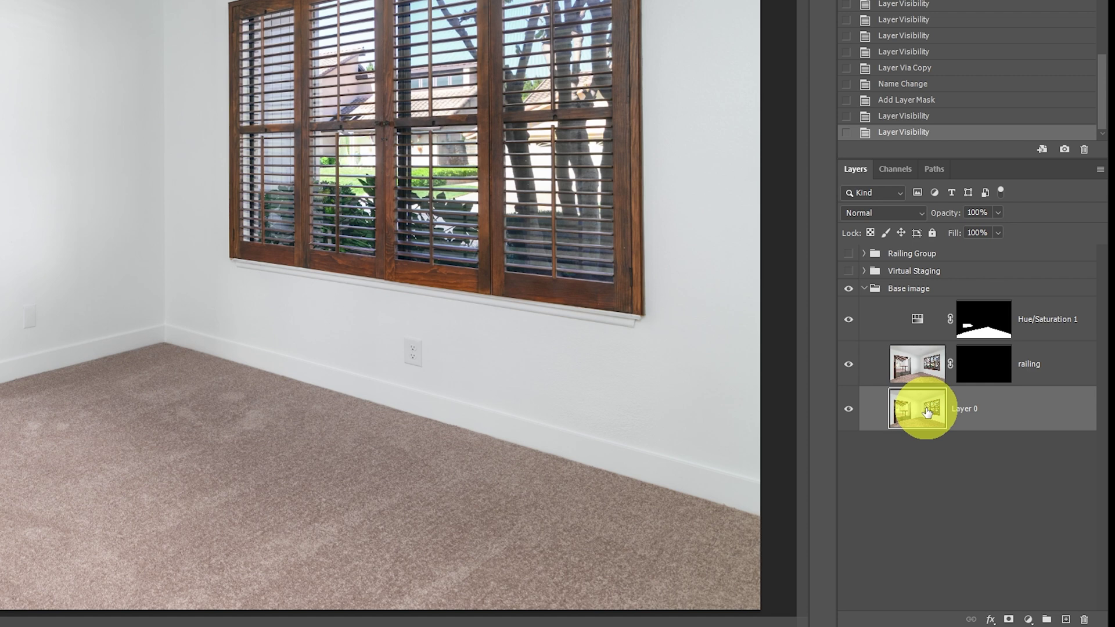
click(996, 213)
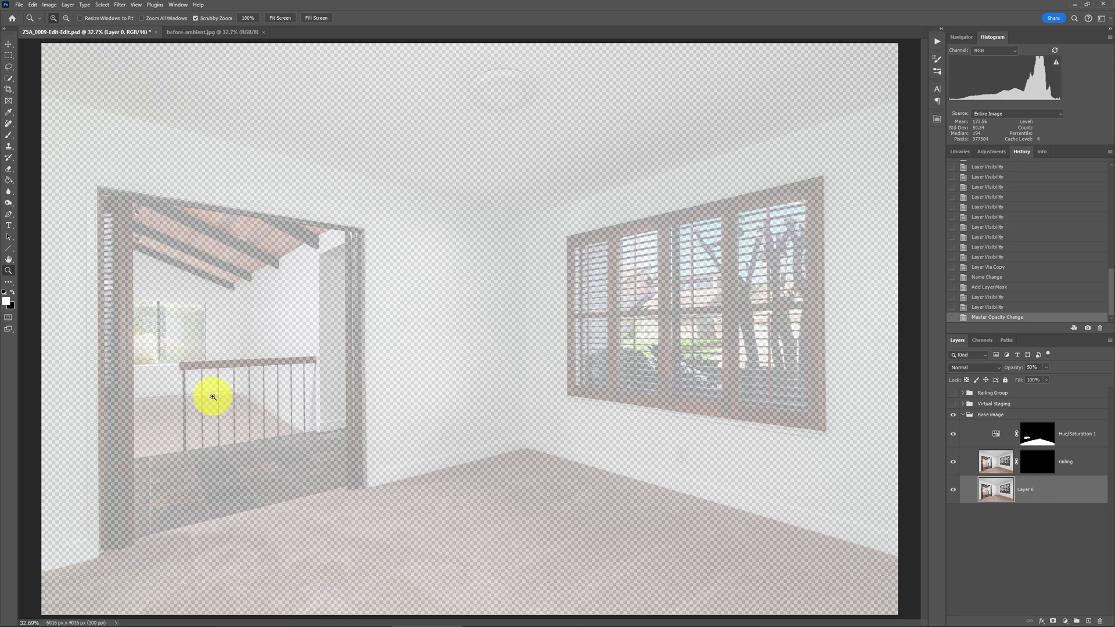
Step: Zoom in to 100% on the doorway railing, target the railing mask, and pick Object Selection
drag(205, 394, 205, 394)
drag(273, 364, 399, 305)
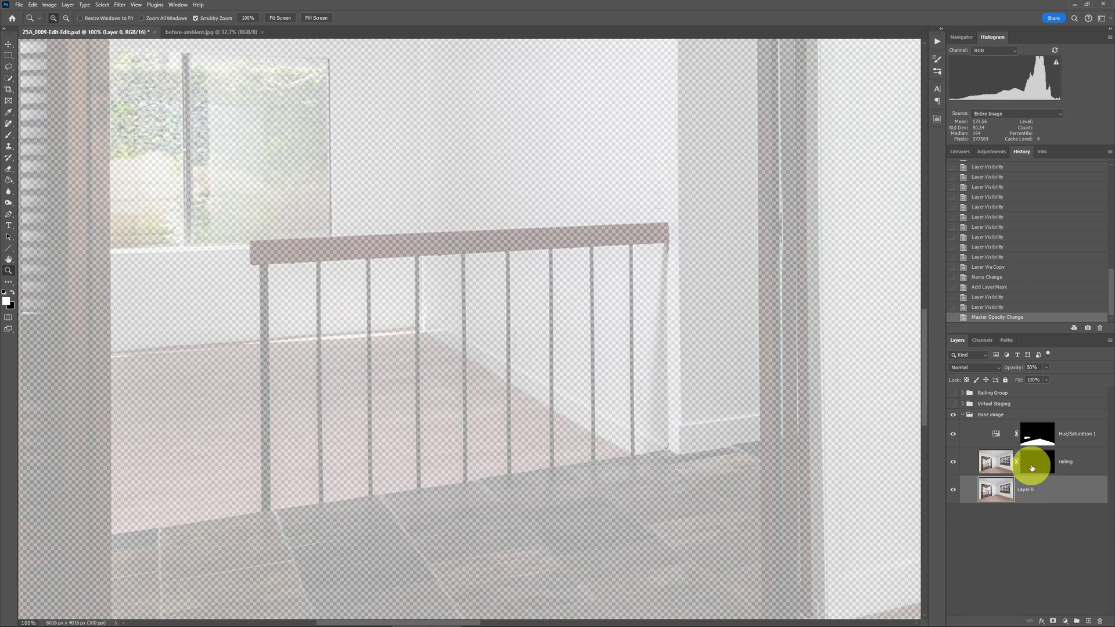
click(1033, 465)
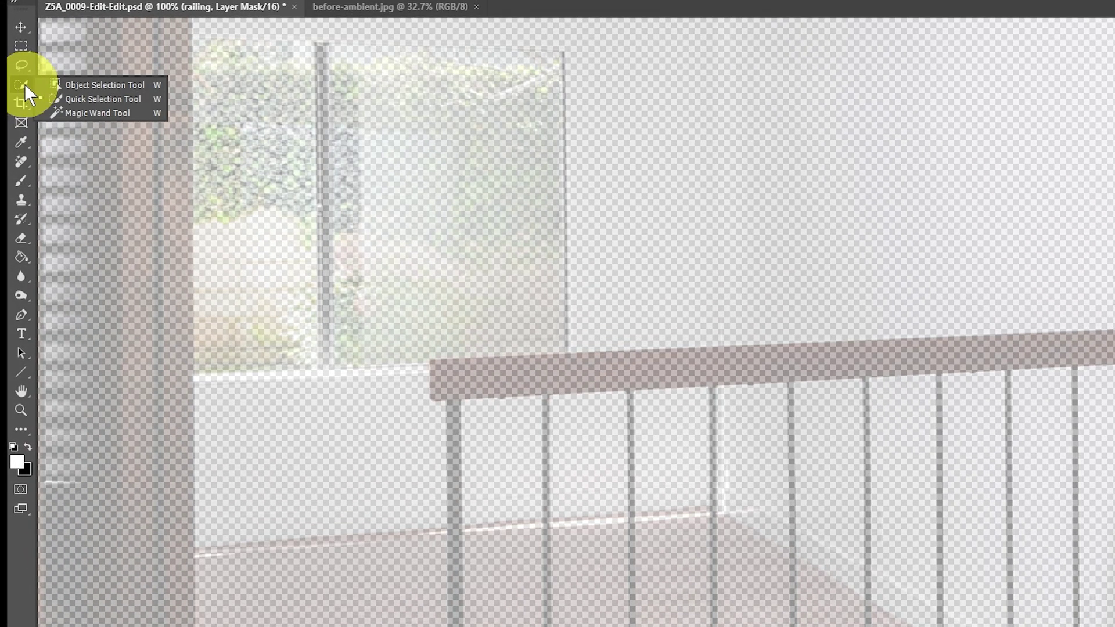
click(85, 86)
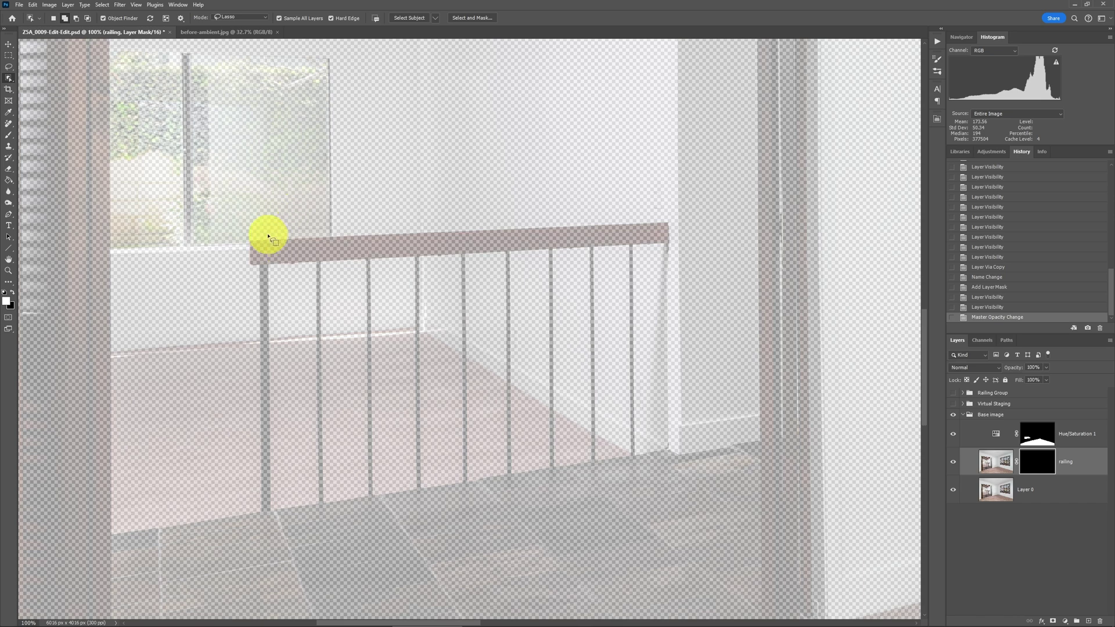
Step: Reveal the wooden top rail and the left baluster through the railing mask
mouse_move(267, 237)
mouse_down()
mouse_move(240, 256)
mouse_move(252, 267)
mouse_move(355, 271)
mouse_move(674, 246)
mouse_move(674, 232)
mouse_move(650, 218)
mouse_move(486, 219)
mouse_move(260, 232)
mouse_up()
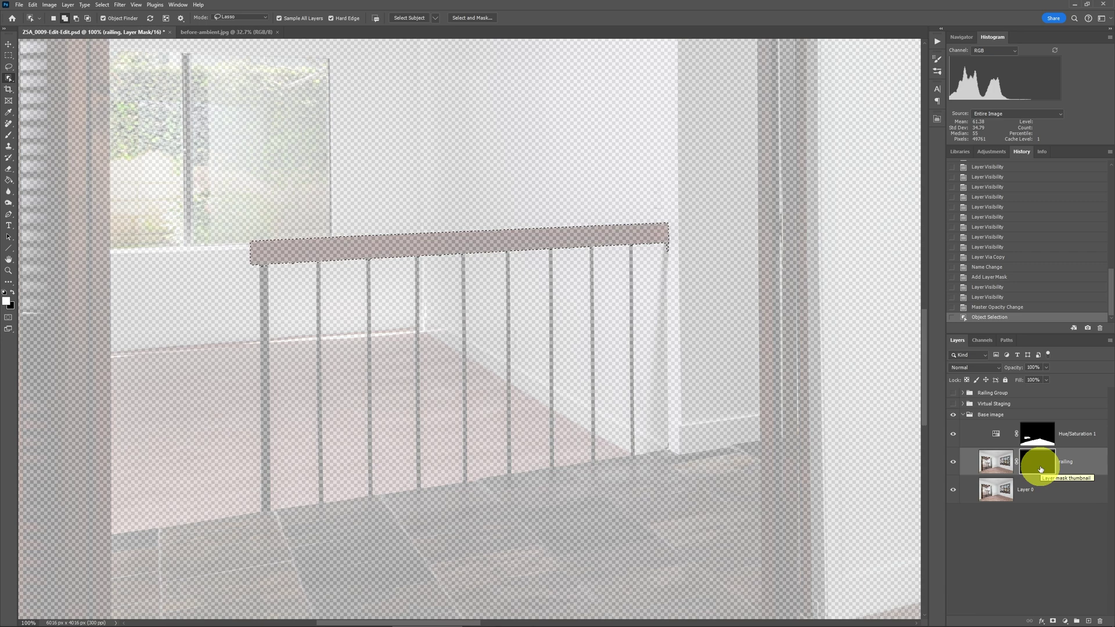
key(alt+Delete)
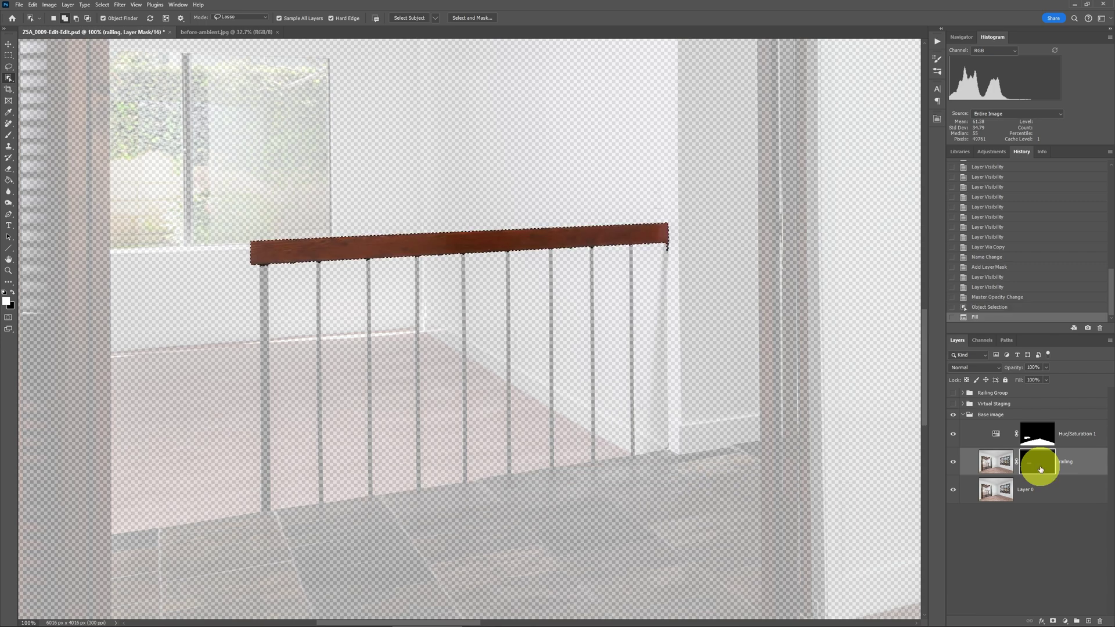
key(ctrl+d)
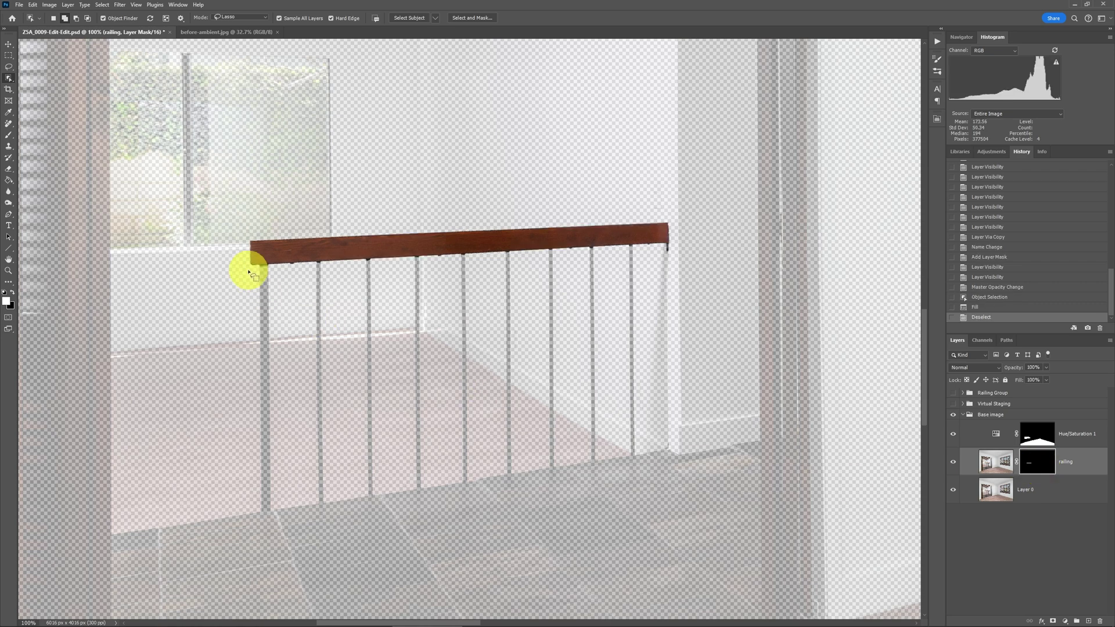
mouse_move(254, 286)
mouse_down()
mouse_move(256, 484)
mouse_move(260, 515)
mouse_move(274, 517)
mouse_move(286, 259)
mouse_up()
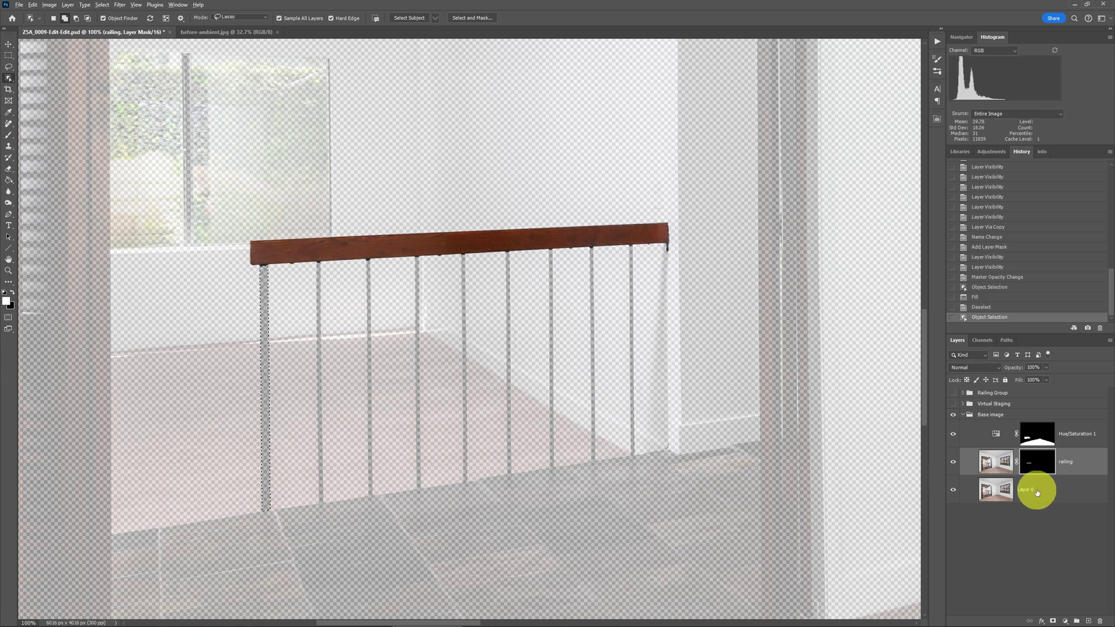
key(ctrl+BackSpace)
key(ctrl+d)
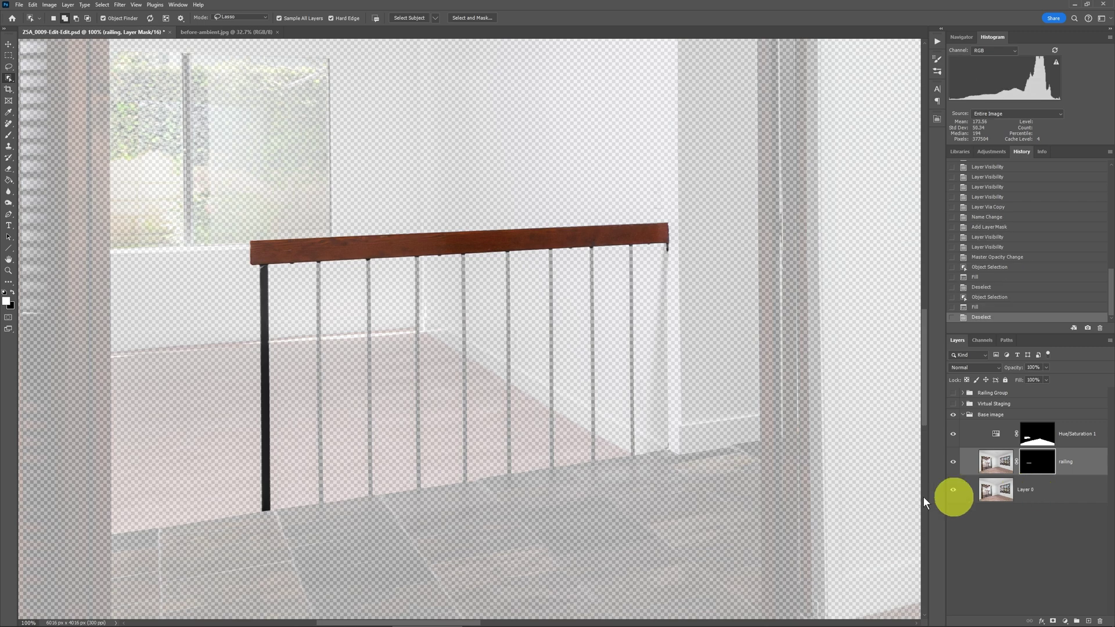
Step: Reveal each remaining baluster in the mask, then fit the whole room on screen
click(314, 263)
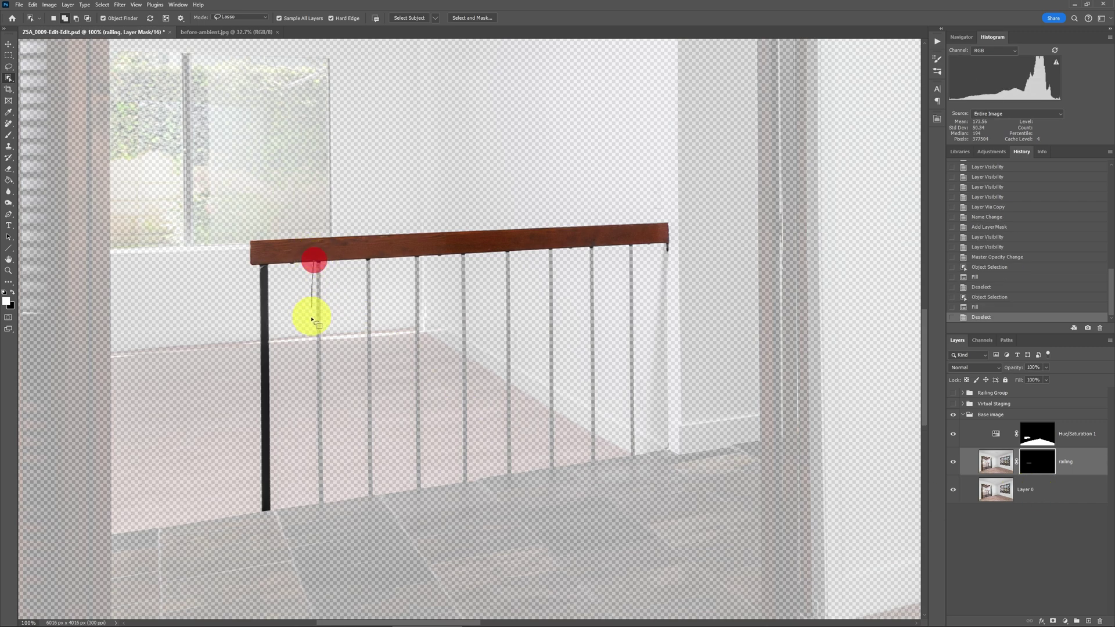
key(ctrl+BackSpace)
key(ctrl+d)
click(368, 493)
key(ctrl+BackSpace)
key(ctrl+d)
mouse_move(392, 227)
mouse_down()
mouse_move(428, 291)
mouse_move(424, 255)
mouse_move(467, 252)
mouse_move(515, 440)
mouse_move(511, 250)
mouse_move(552, 238)
mouse_move(598, 455)
mouse_move(598, 248)
mouse_move(642, 224)
mouse_up()
key(ctrl+BackSpace)
key(ctrl+d)
key(ctrl+BackSpace)
key(ctrl+d)
key(ctrl+BackSpace)
key(ctrl+d)
key(ctrl+BackSpace)
key(ctrl+d)
key(ctrl+BackSpace)
key(ctrl+d)
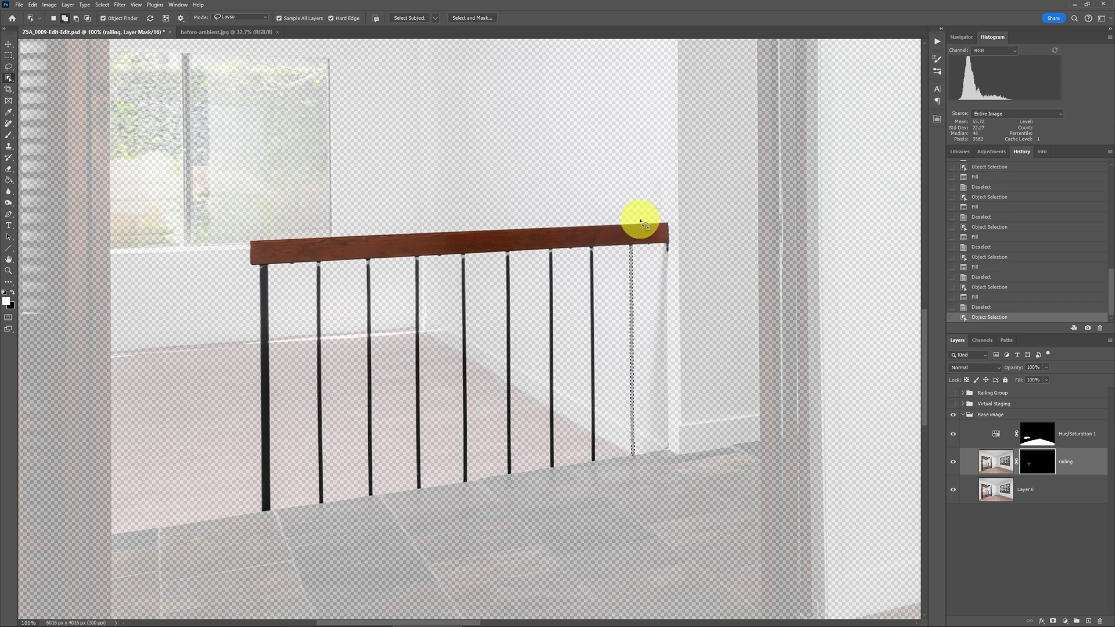
key(ctrl+BackSpace)
key(ctrl+d)
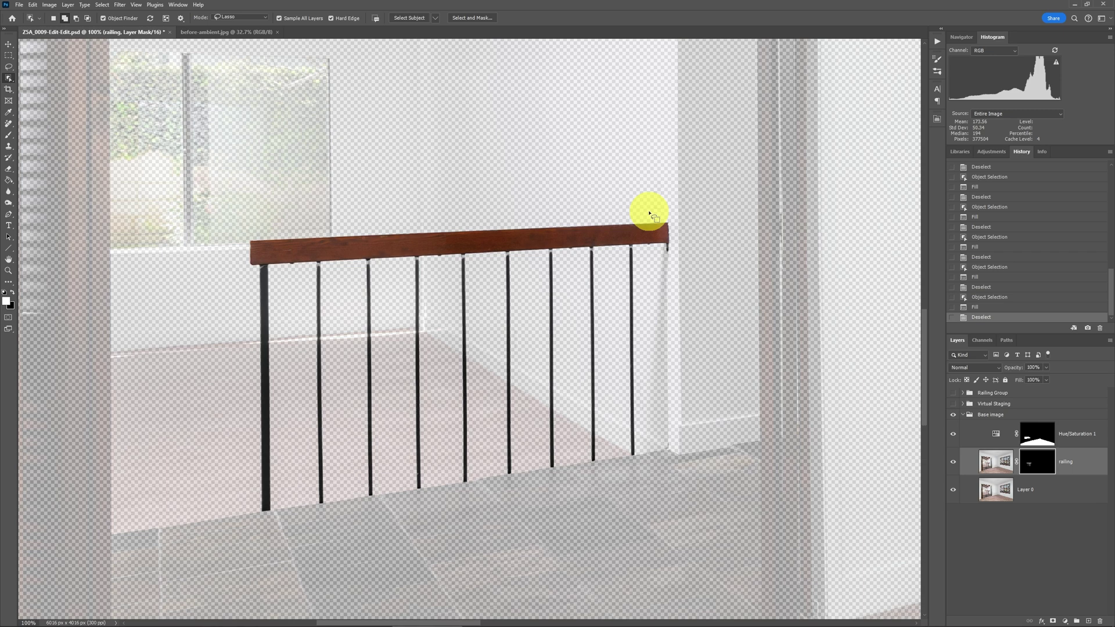
key(ctrl+0)
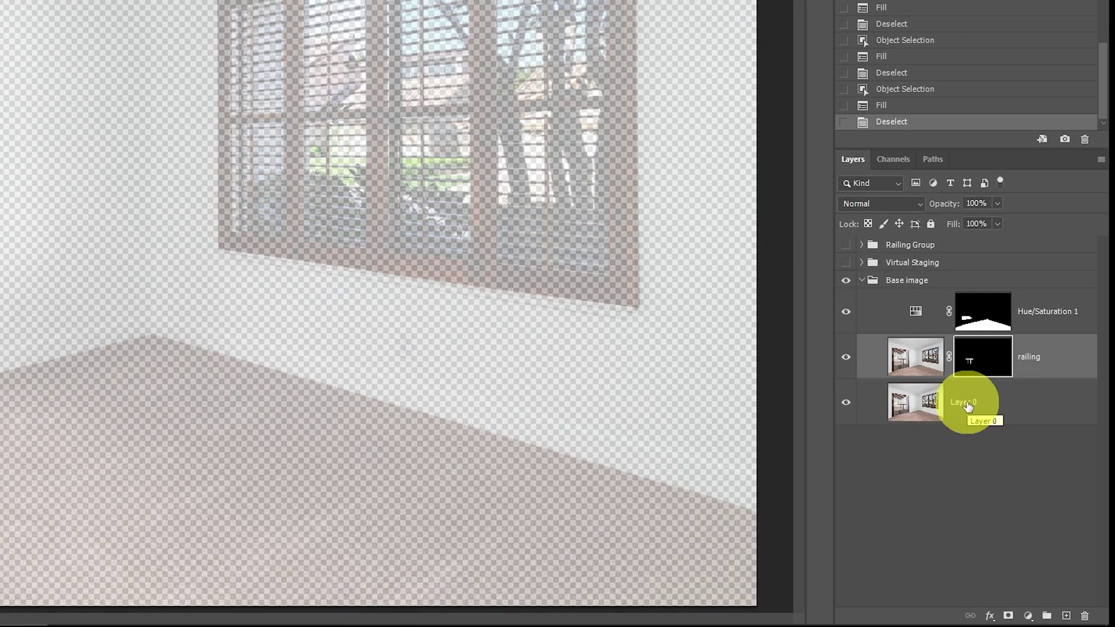
click(967, 404)
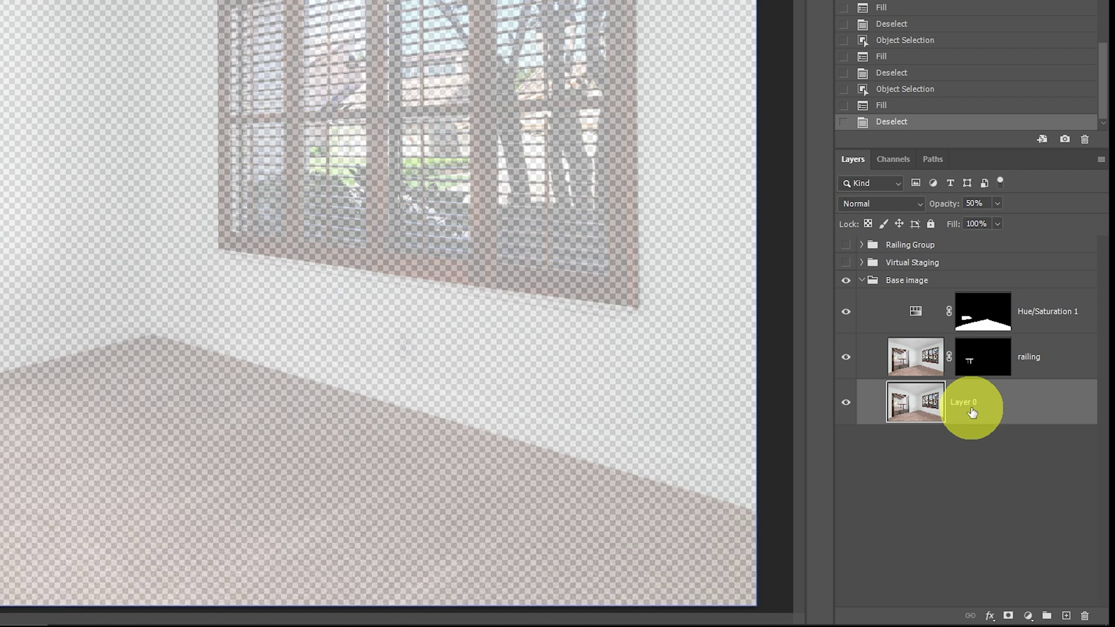
Step: Set Layer 0 to 100% opacity, move railing above all groups, and show Virtual Staging
key(0)
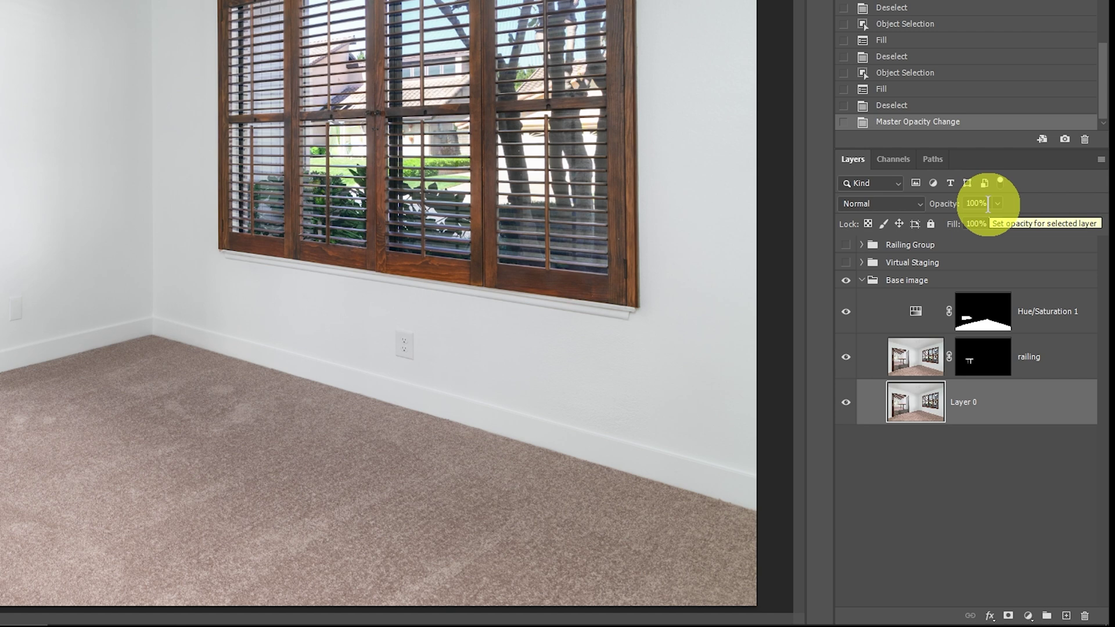
click(1039, 351)
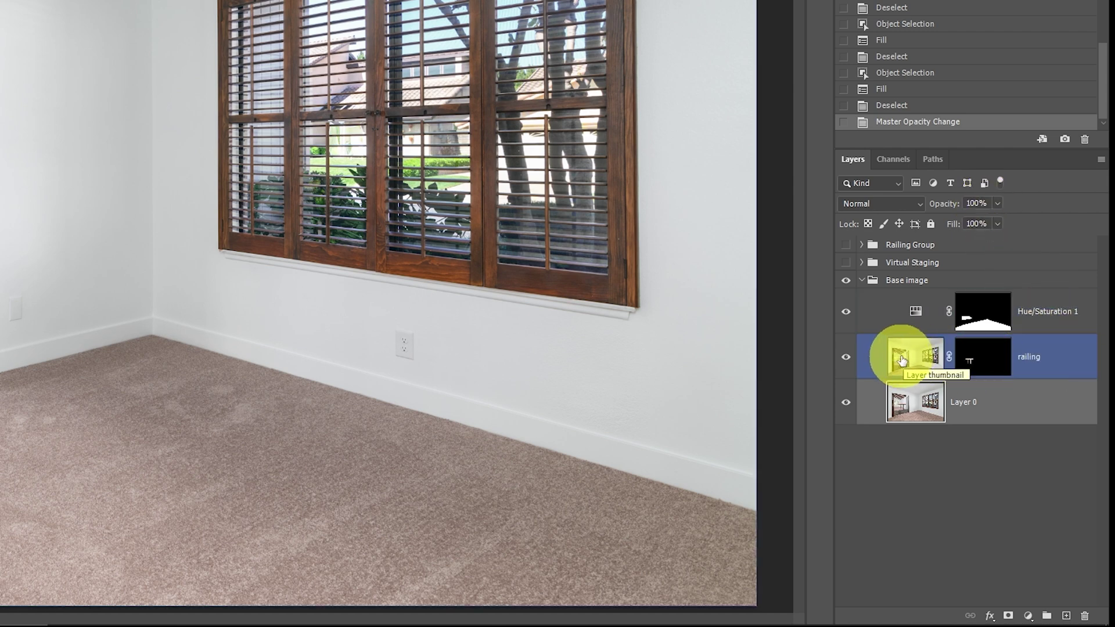
click(1047, 366)
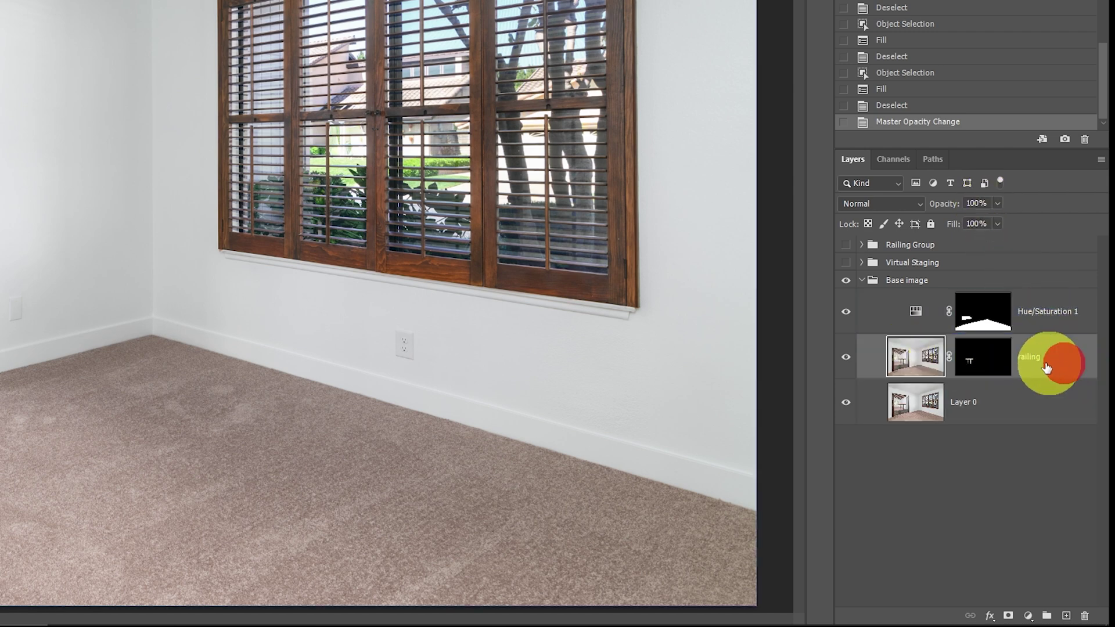
drag(909, 357, 901, 240)
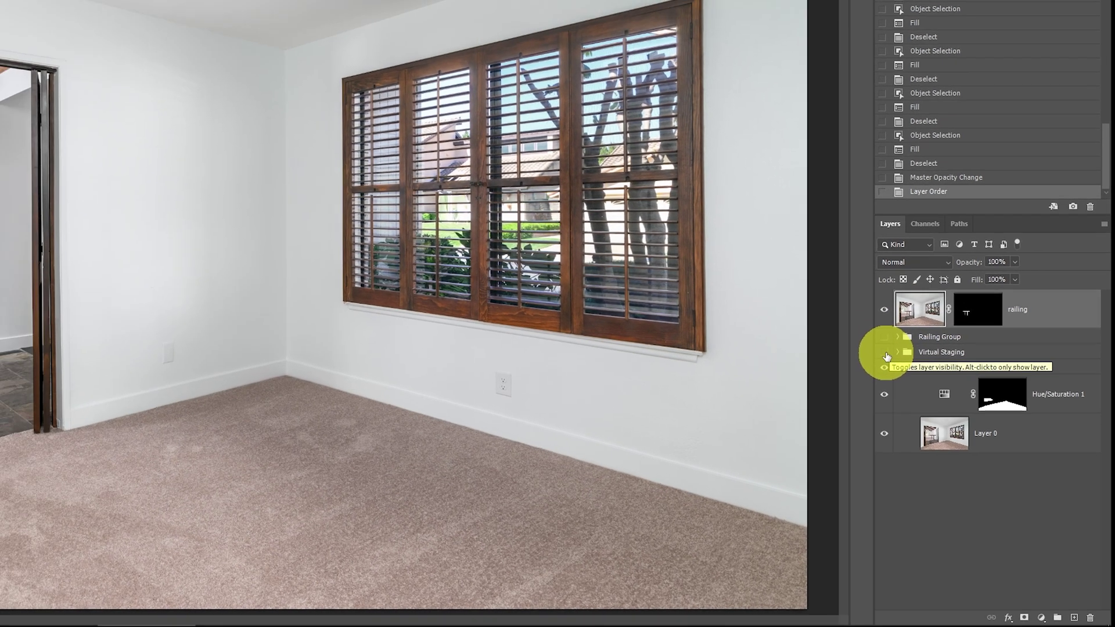
click(847, 310)
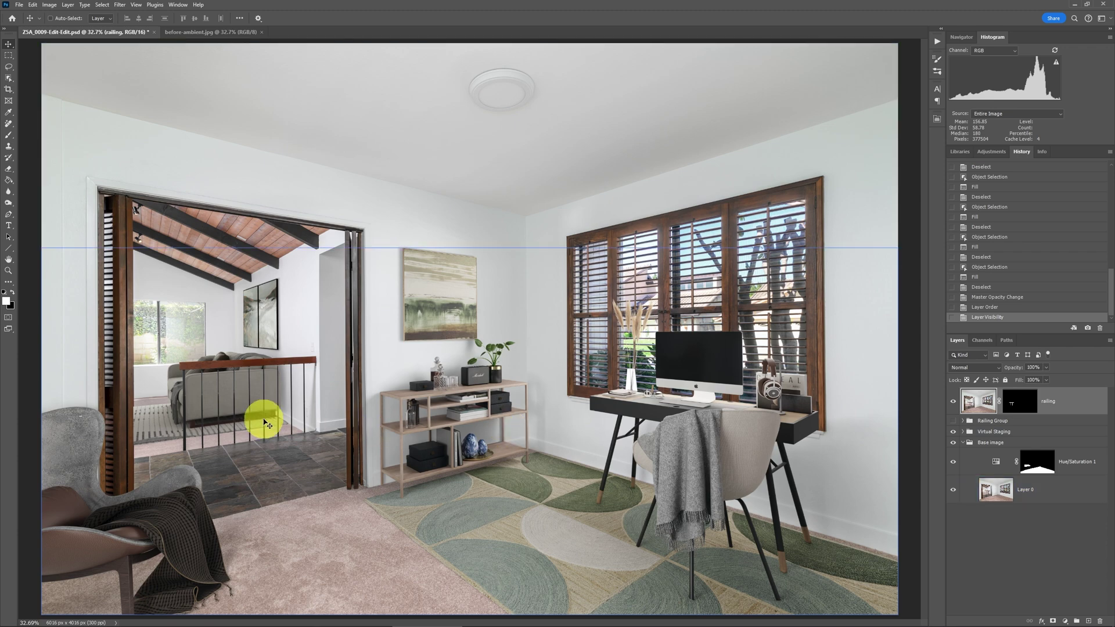
Step: Compare the staged couch with the railing layer, and then its mask, switched off and back on
click(952, 405)
click(952, 405)
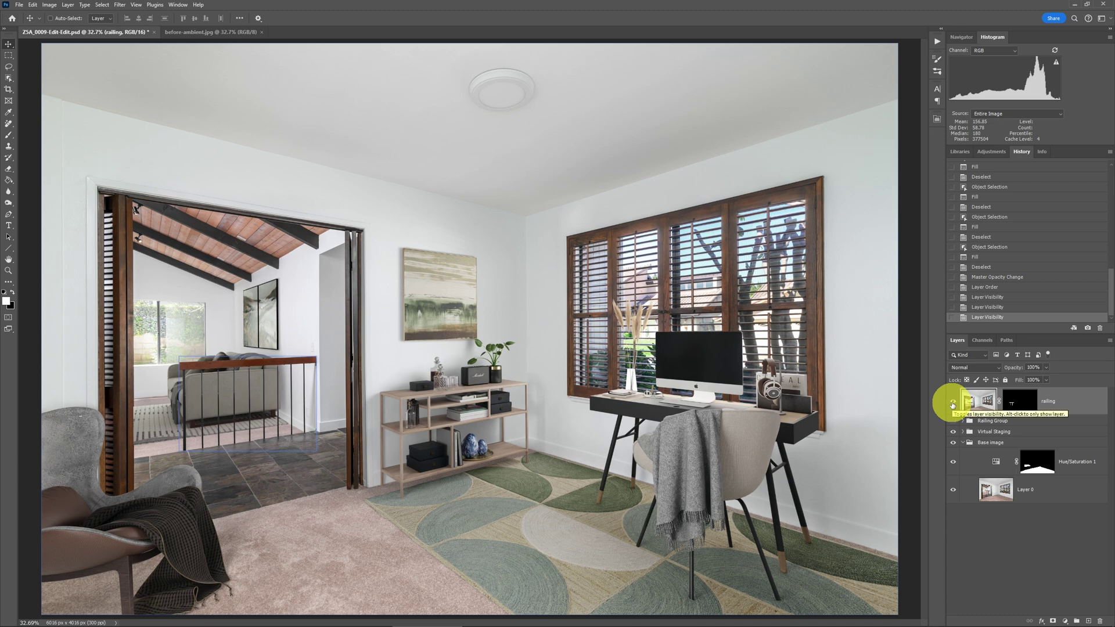
click(1026, 408)
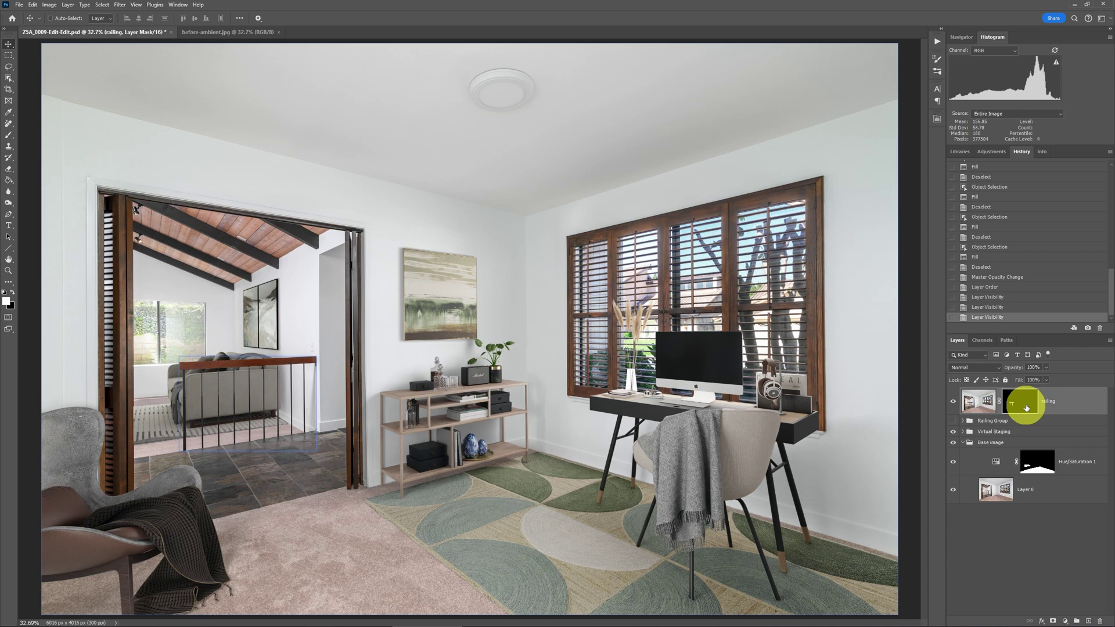
shift+click(1026, 407)
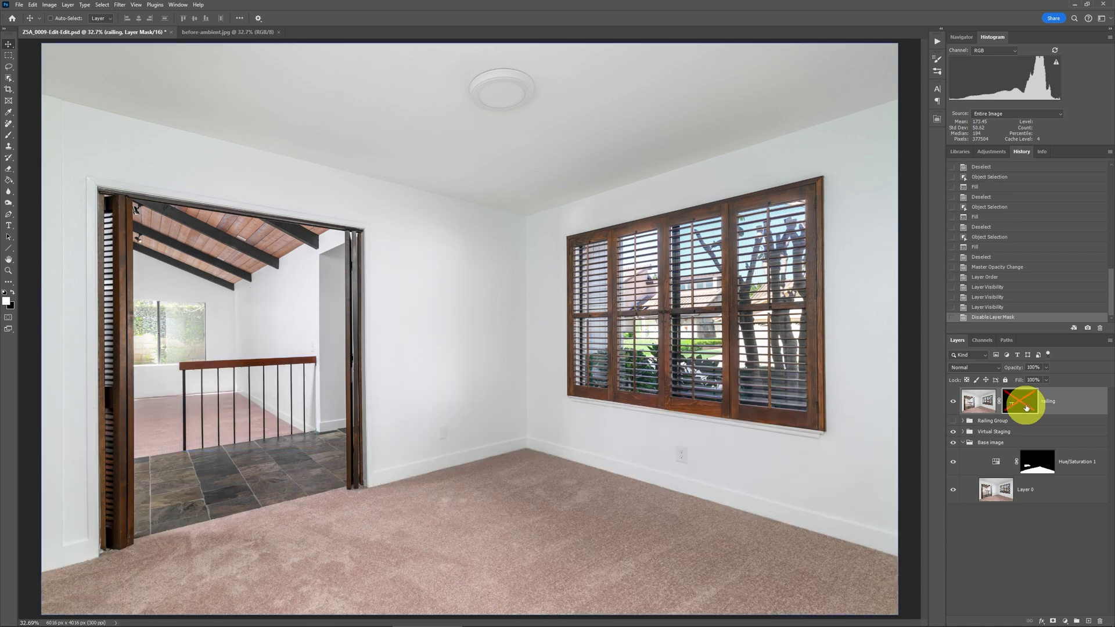
shift+click(1026, 408)
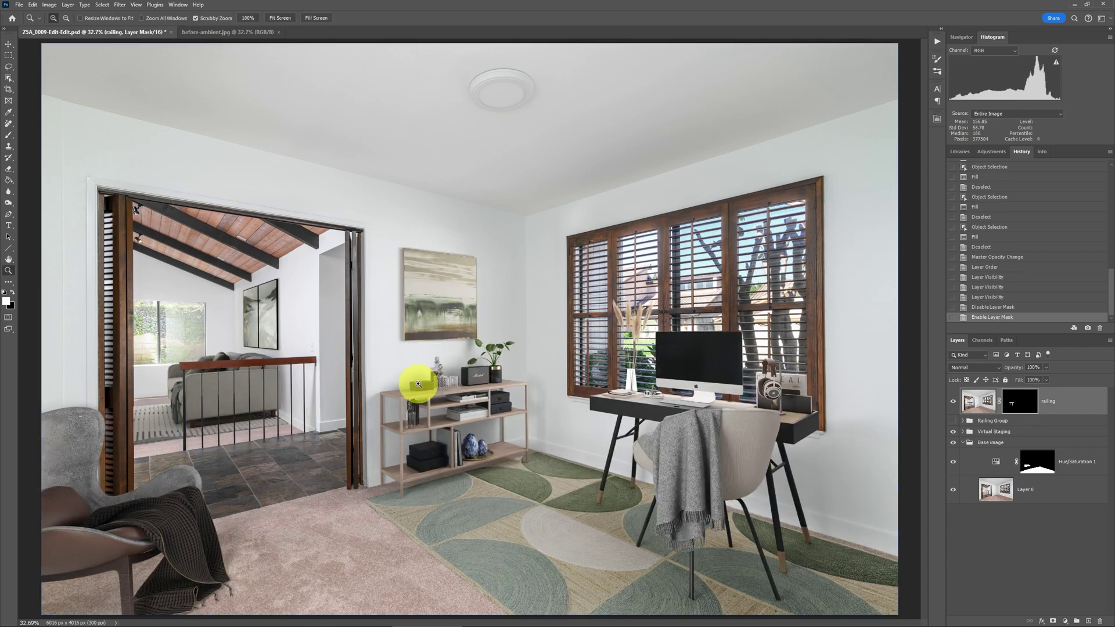
Step: Zoom to 200% on a baluster in front of the couch, keeping the railing mask targeted
key(z)
click(233, 387)
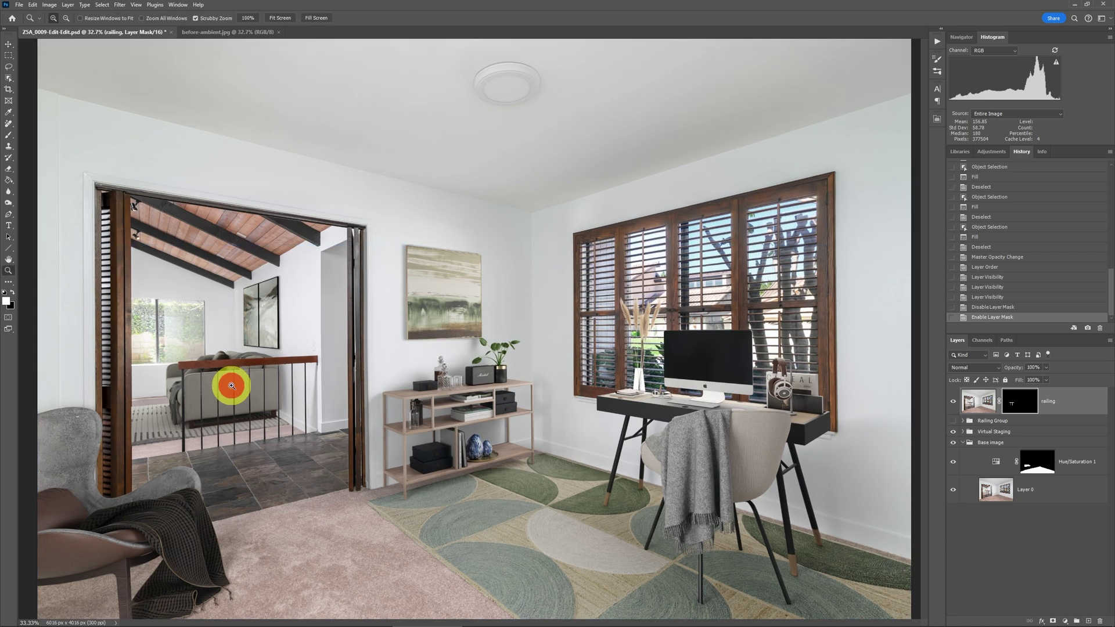
click(232, 386)
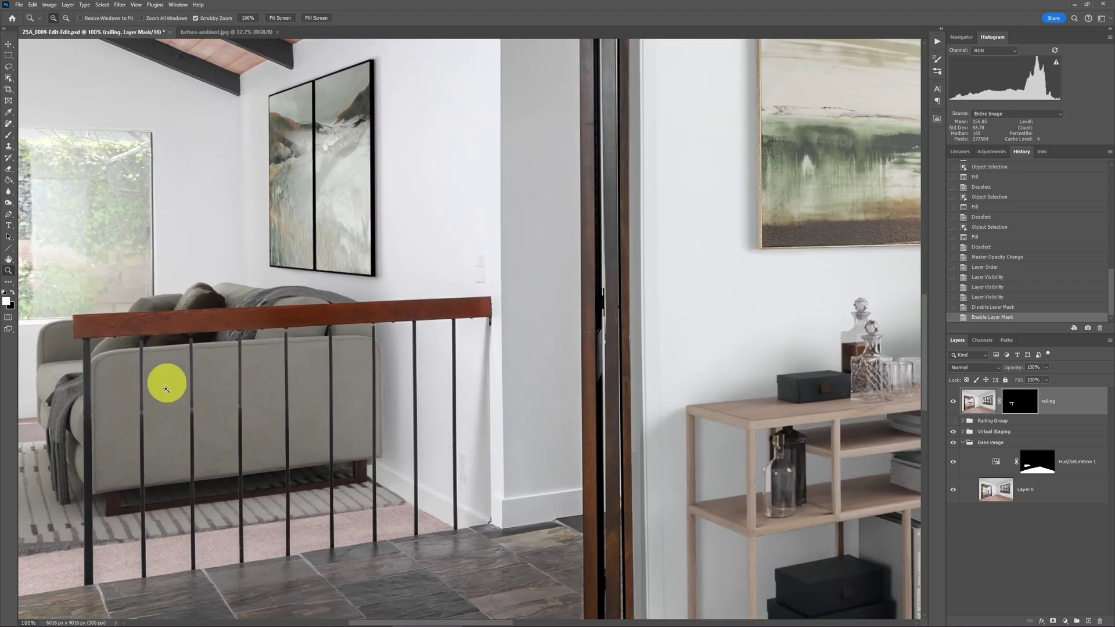
click(163, 406)
click(583, 308)
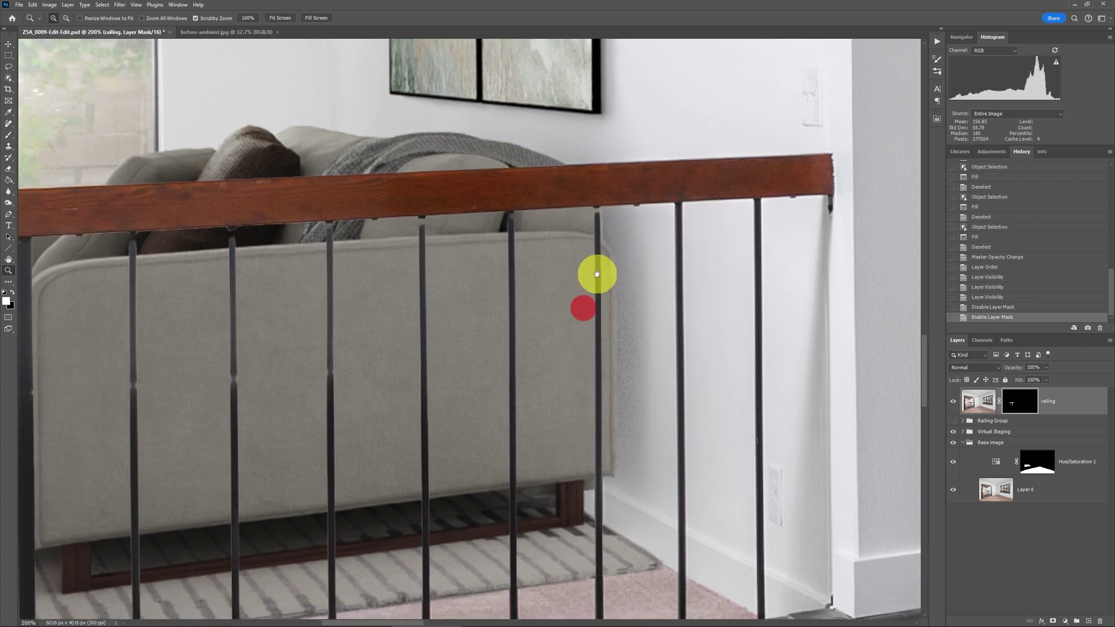
click(1009, 400)
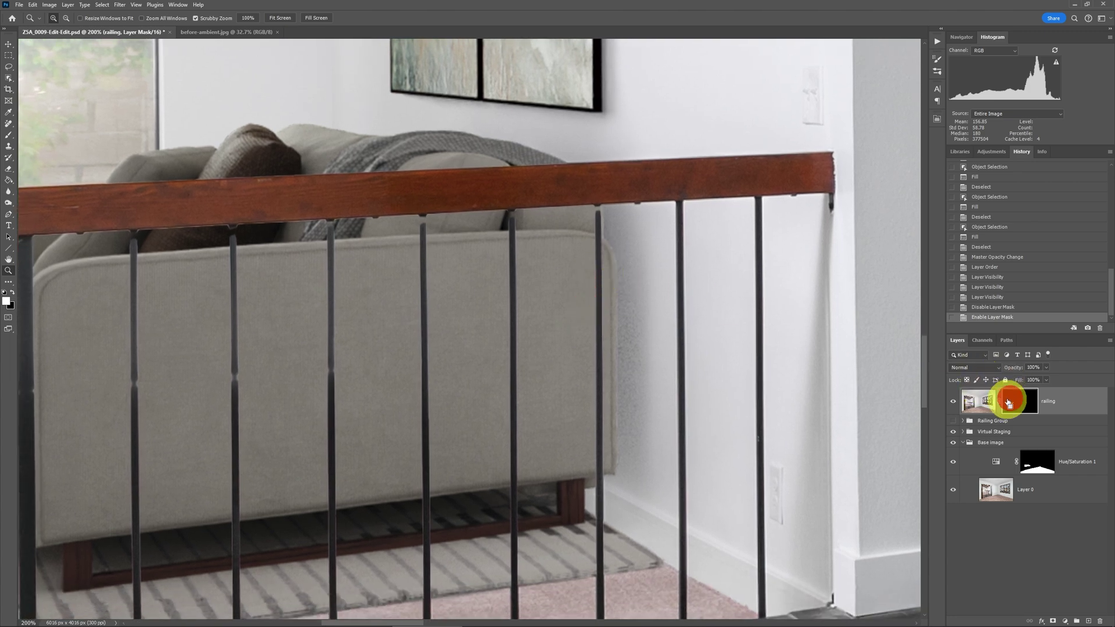
key(ctrl+minus)
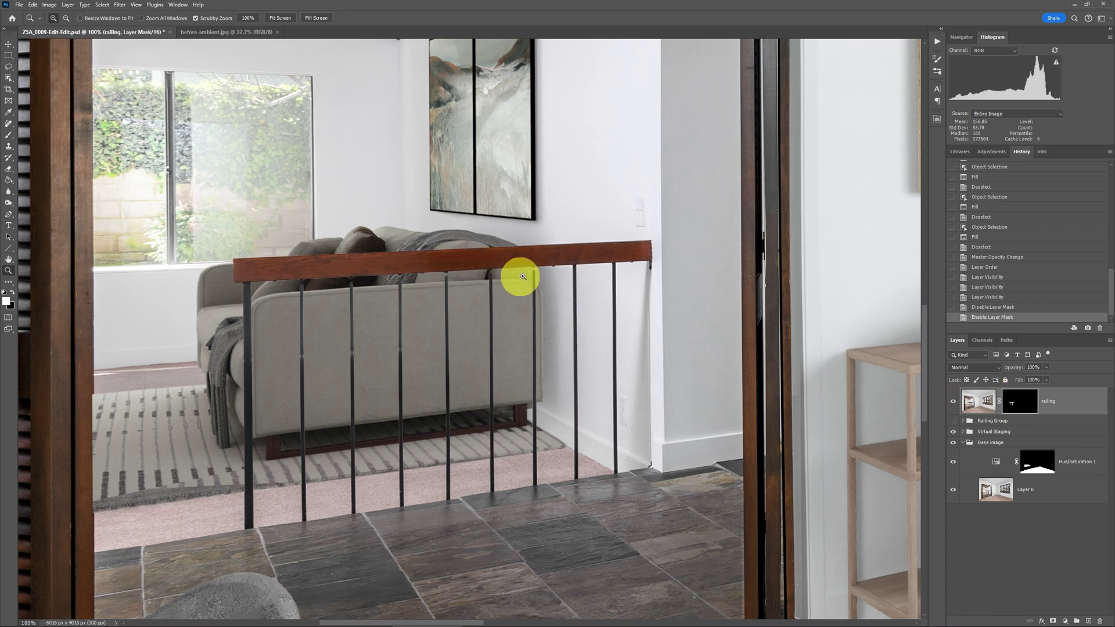
key(ctrl+plus)
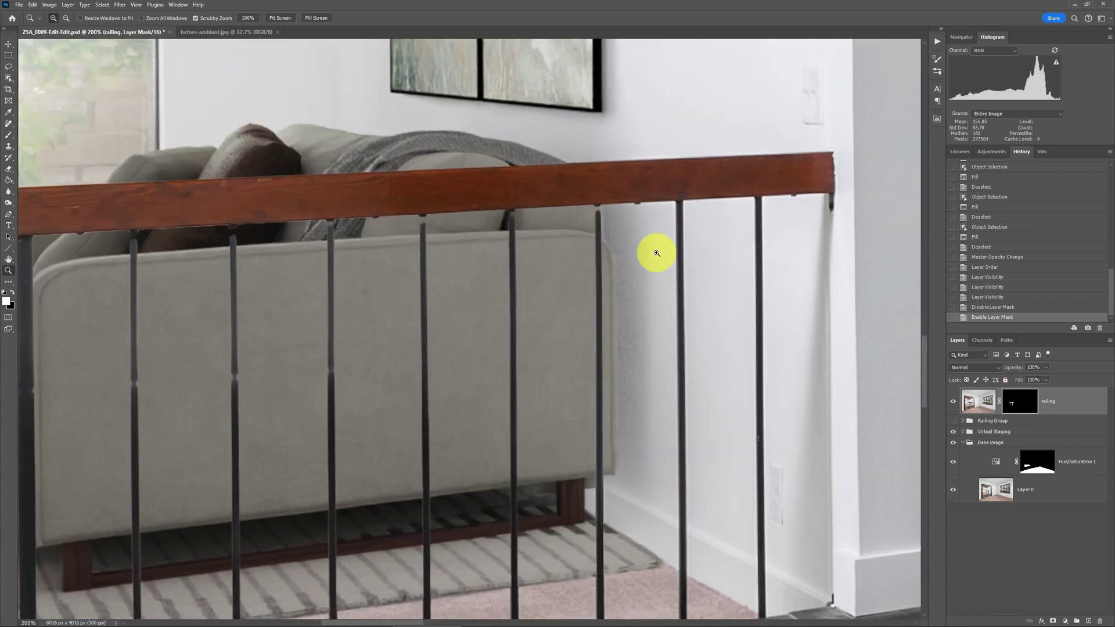
Step: Switch to the Polygonal Lasso tool and zoom to 300% on the railing
key(l)
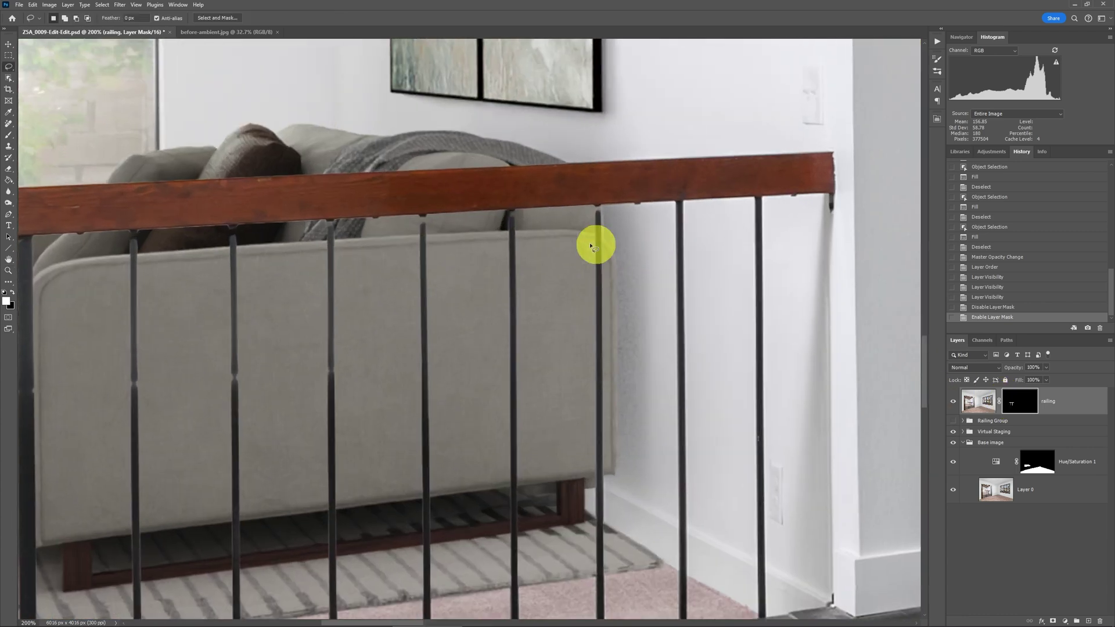
click(9, 69)
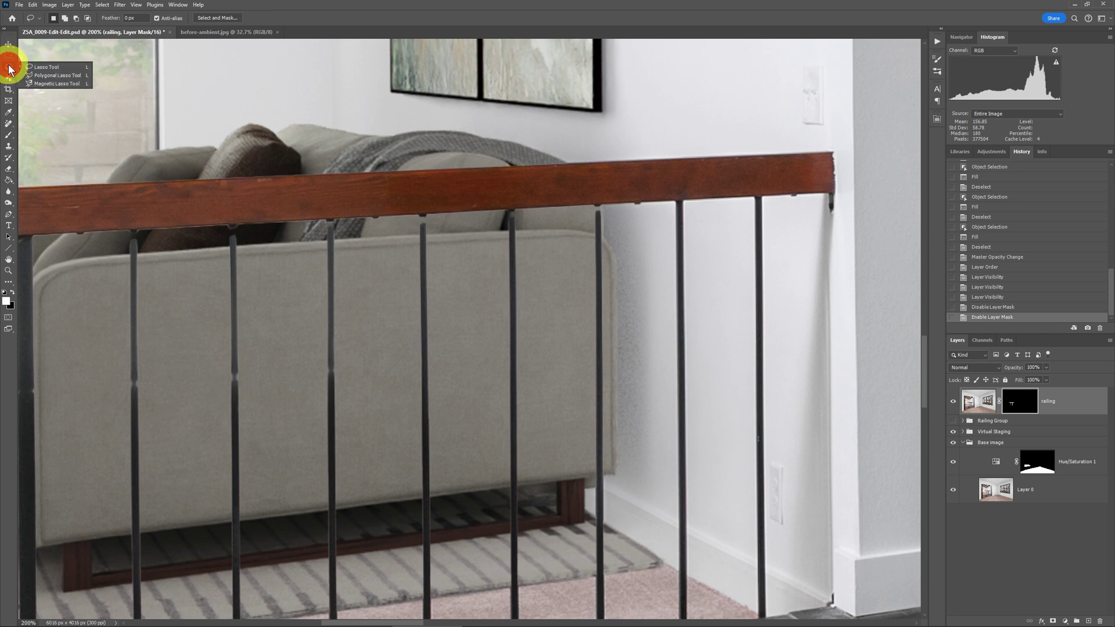
click(41, 77)
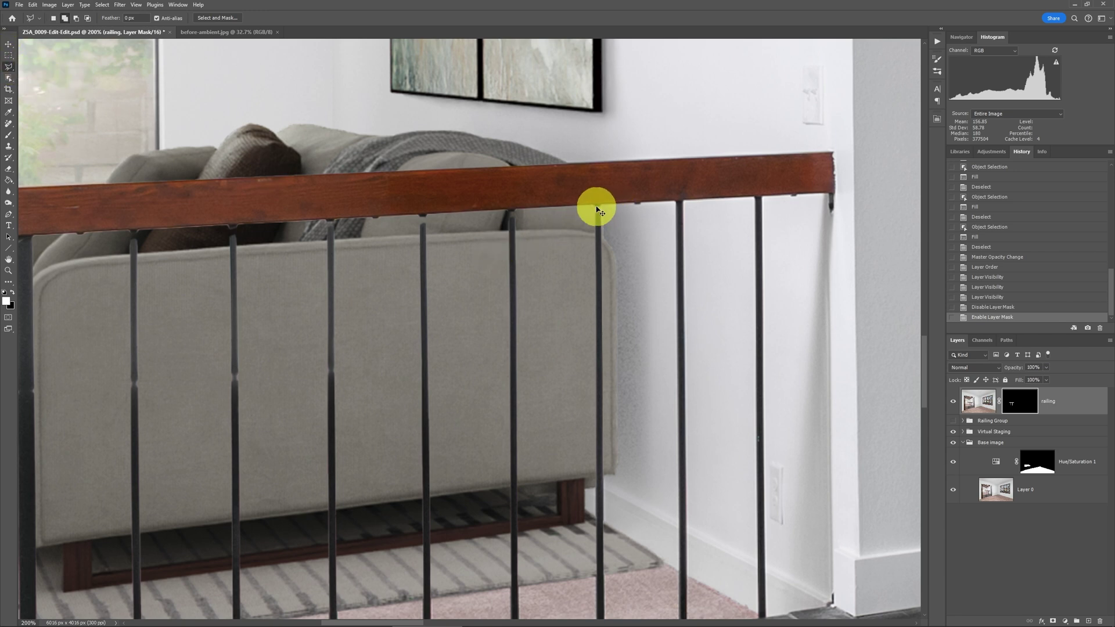
key(ctrl+plus)
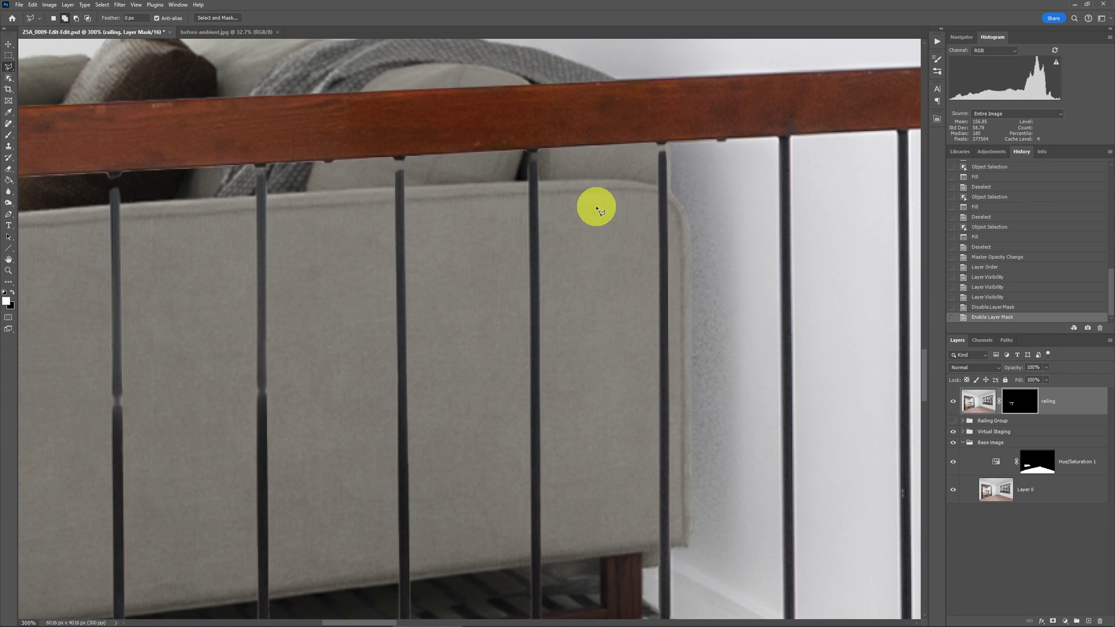
Step: Outline the baluster under the rail, fill it into the mask, deselect, and show Railing Group
click(660, 146)
click(660, 170)
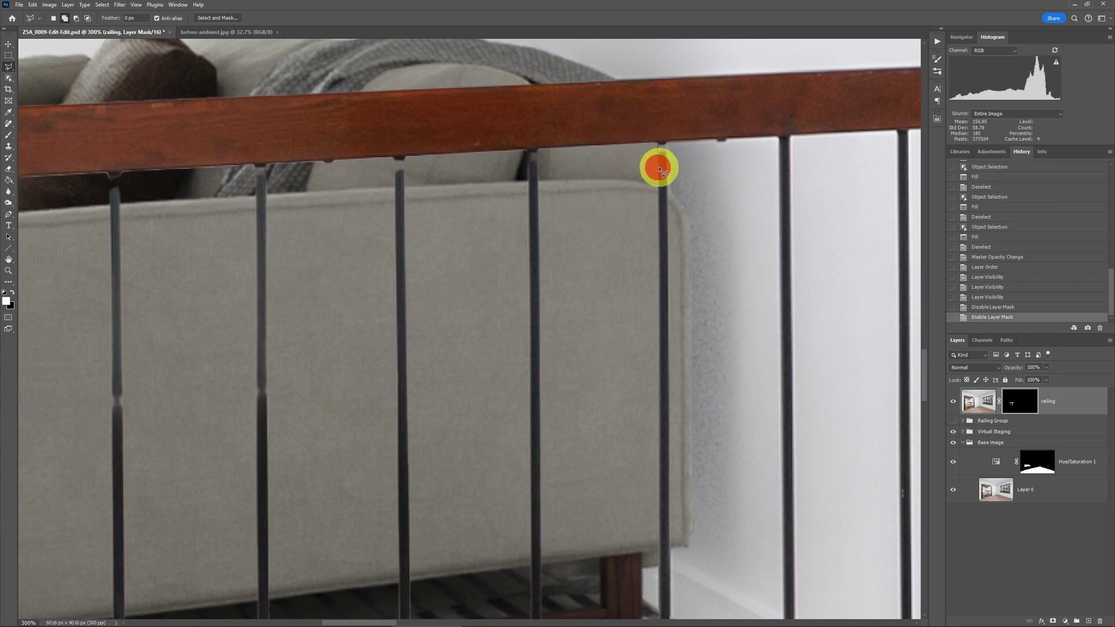
click(665, 169)
click(666, 143)
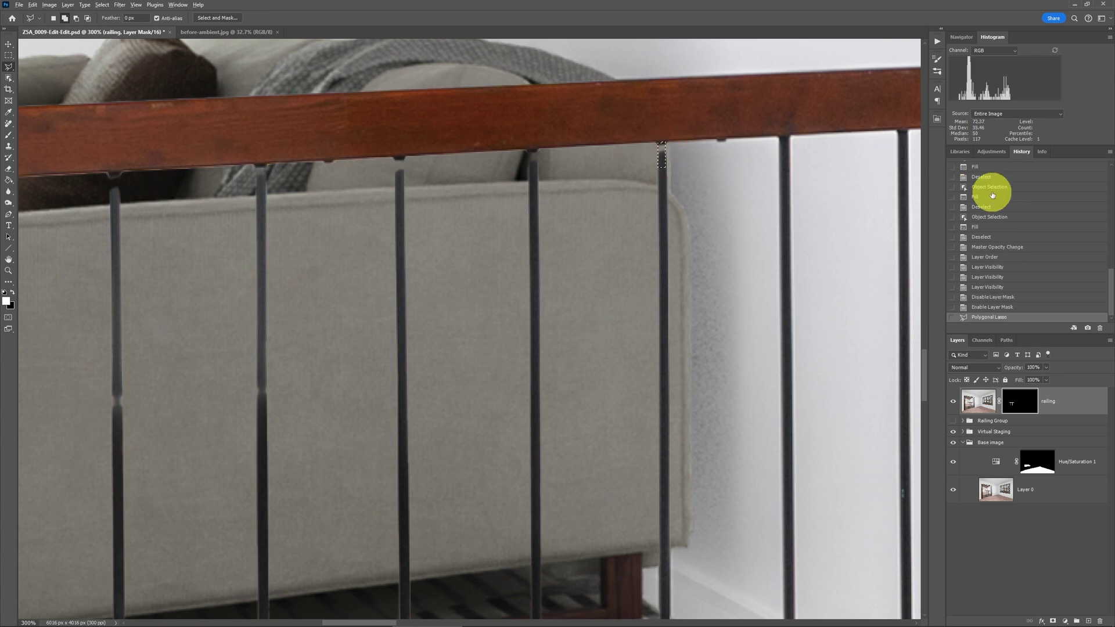
key(ctrl+BackSpace)
key(ctrl+d)
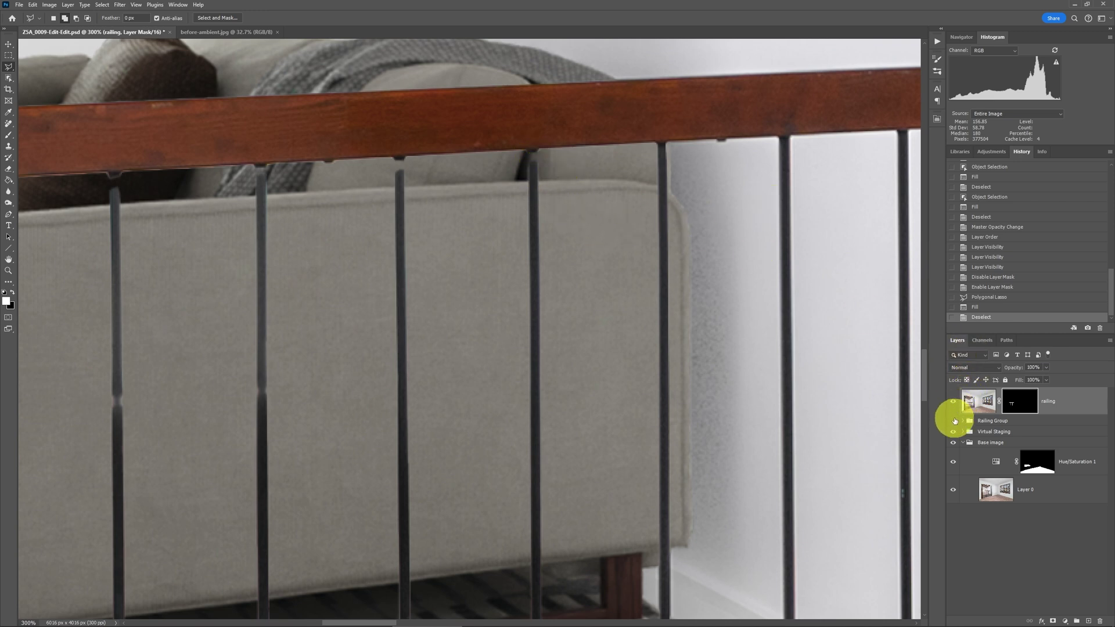
click(955, 421)
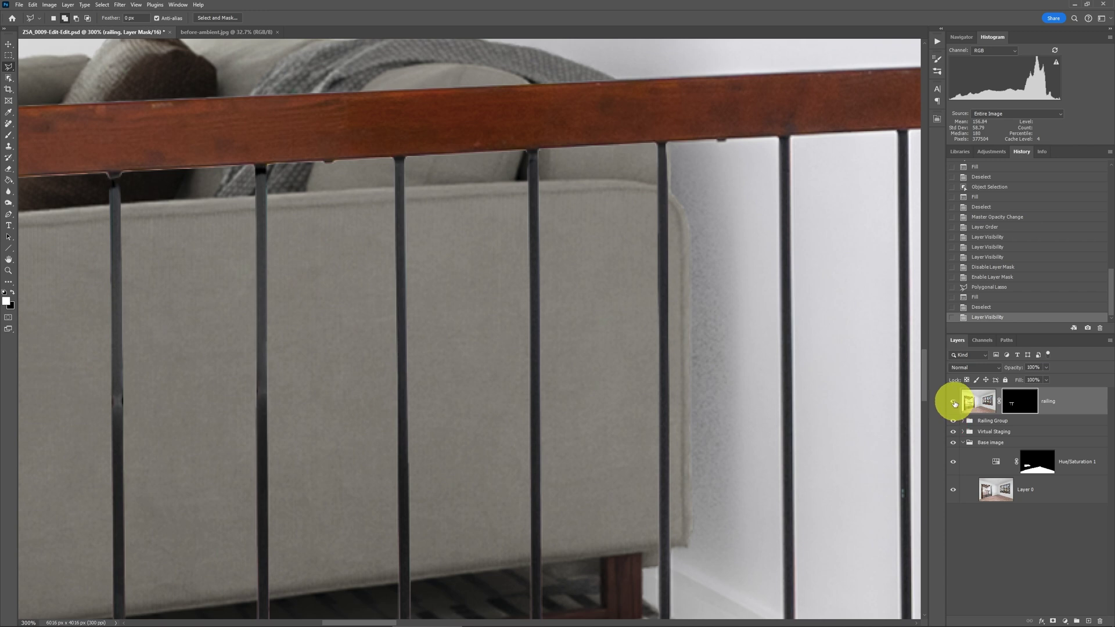
click(953, 401)
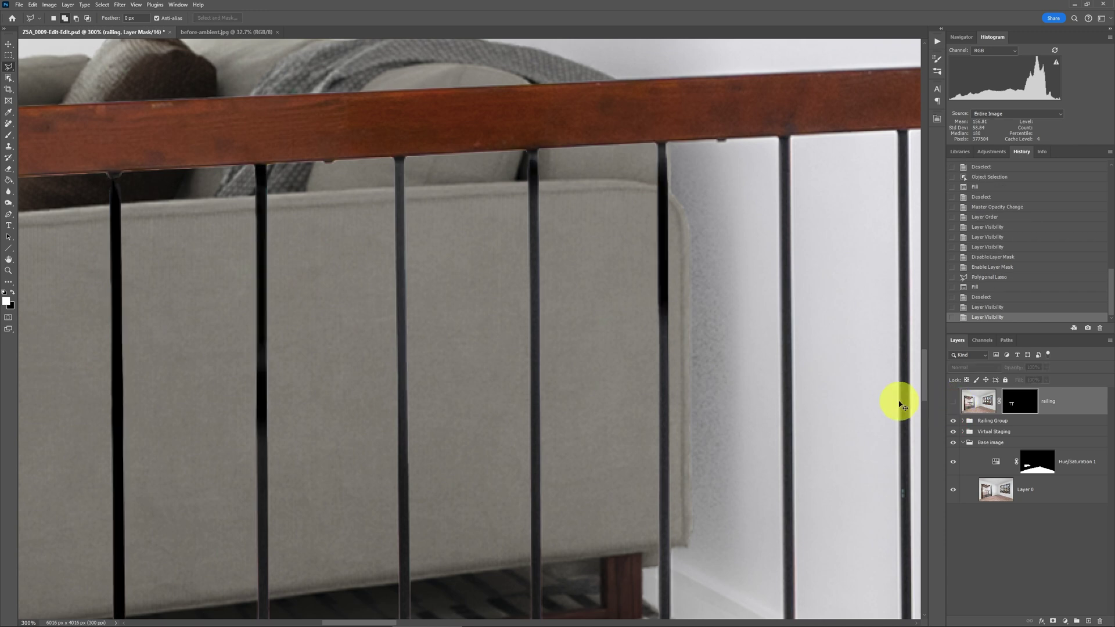
Step: Expand Railing Group, select its railing layer, and zoom to 100% on the doorway railing
key(ctrl+0)
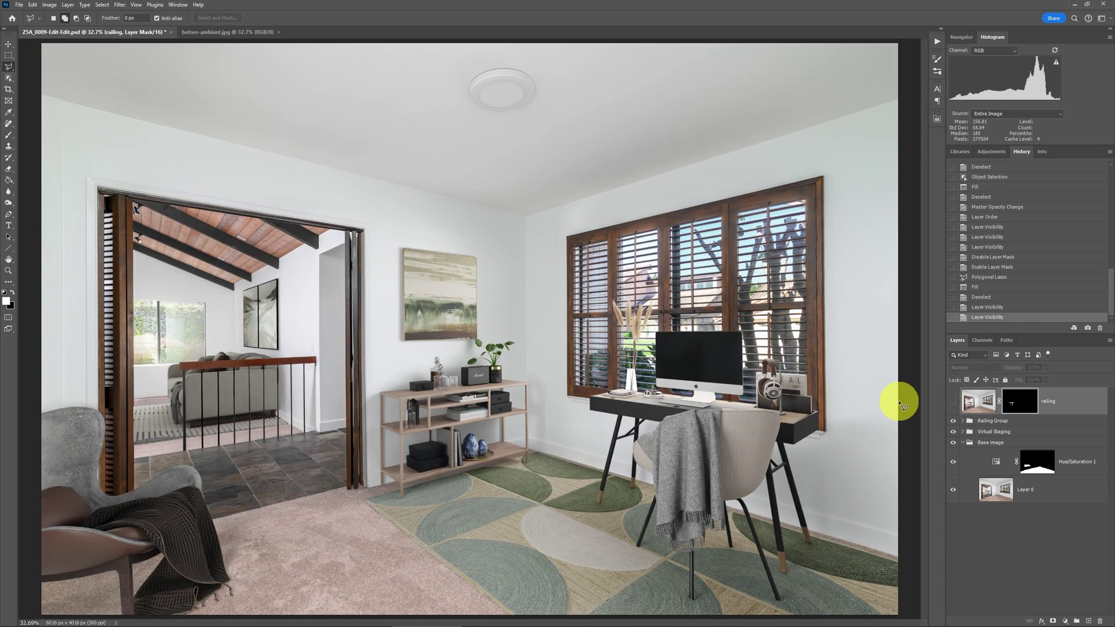
click(963, 420)
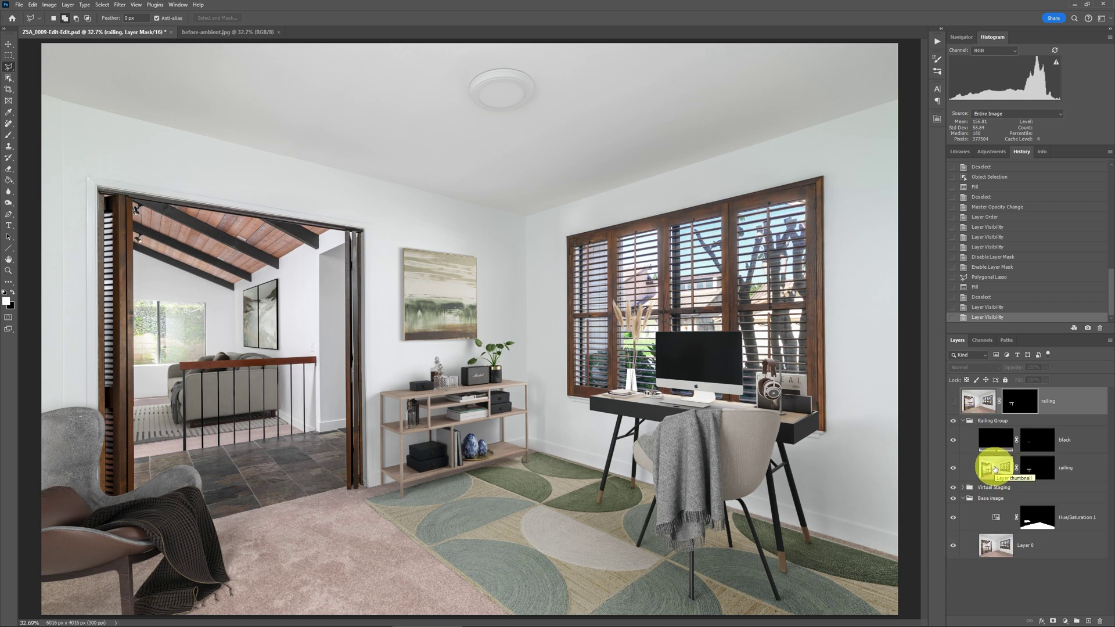
click(994, 468)
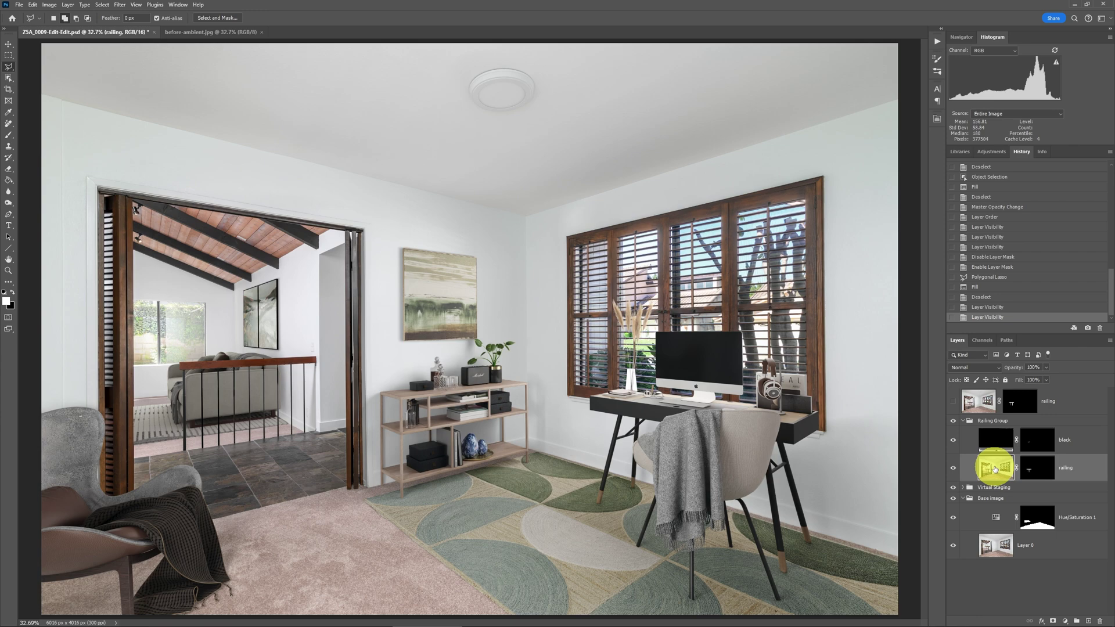
key(z)
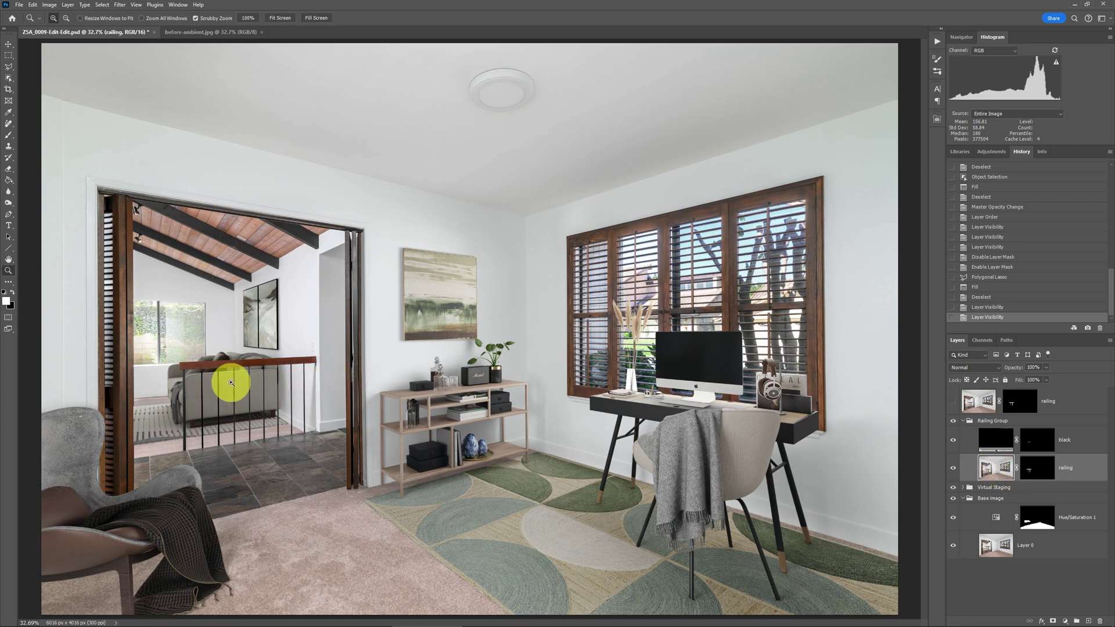
drag(231, 382, 255, 383)
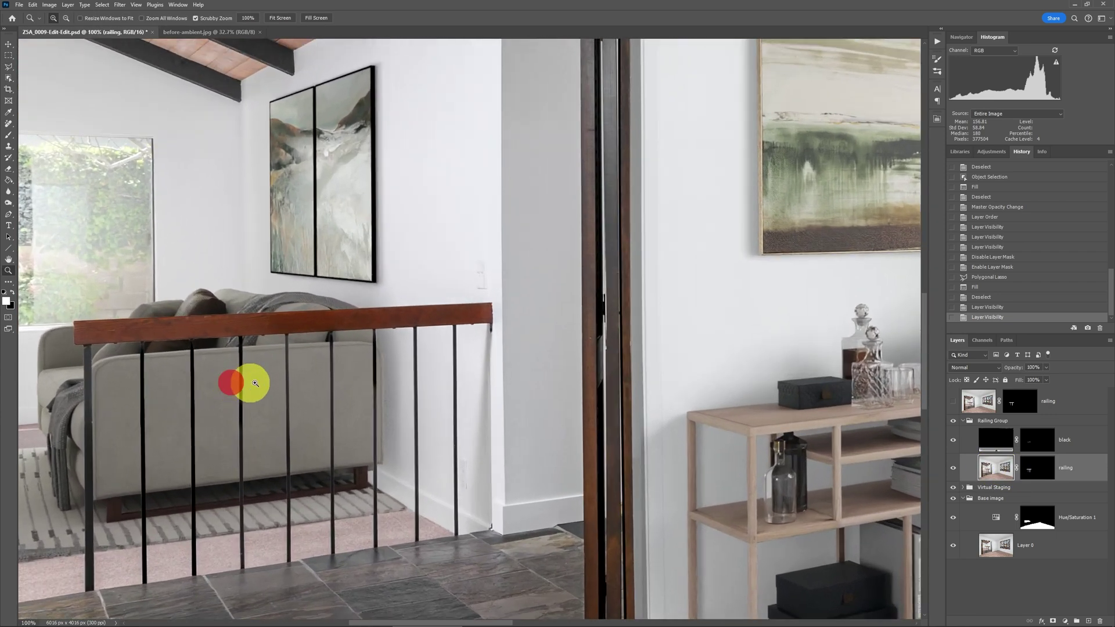
Step: Toggle the Railing Group's black layer on and off to compare the balusters
click(952, 441)
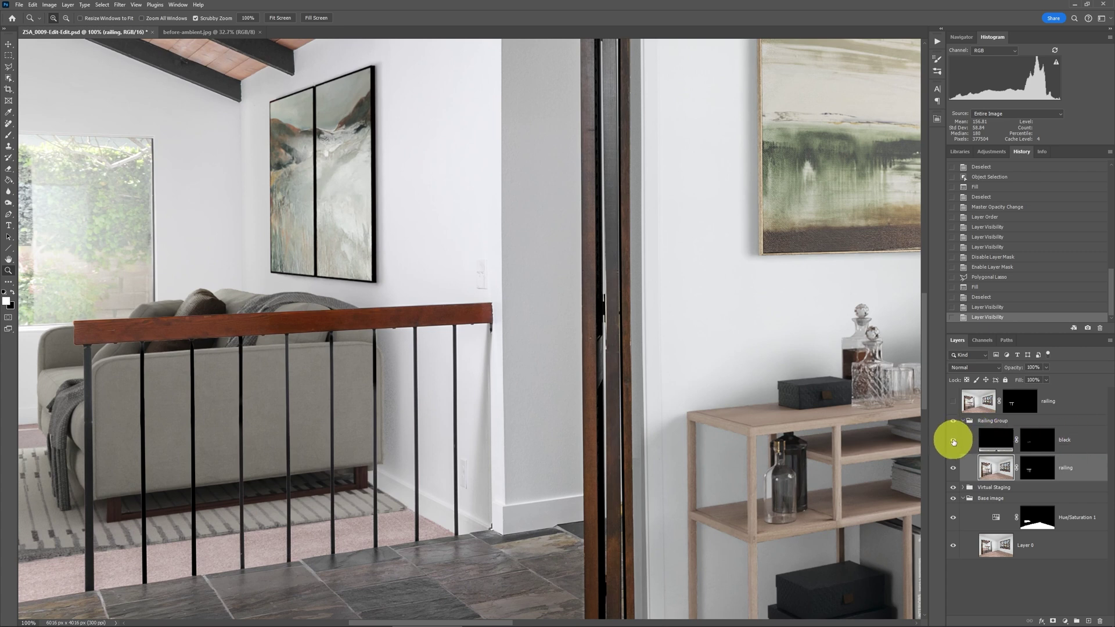
click(952, 441)
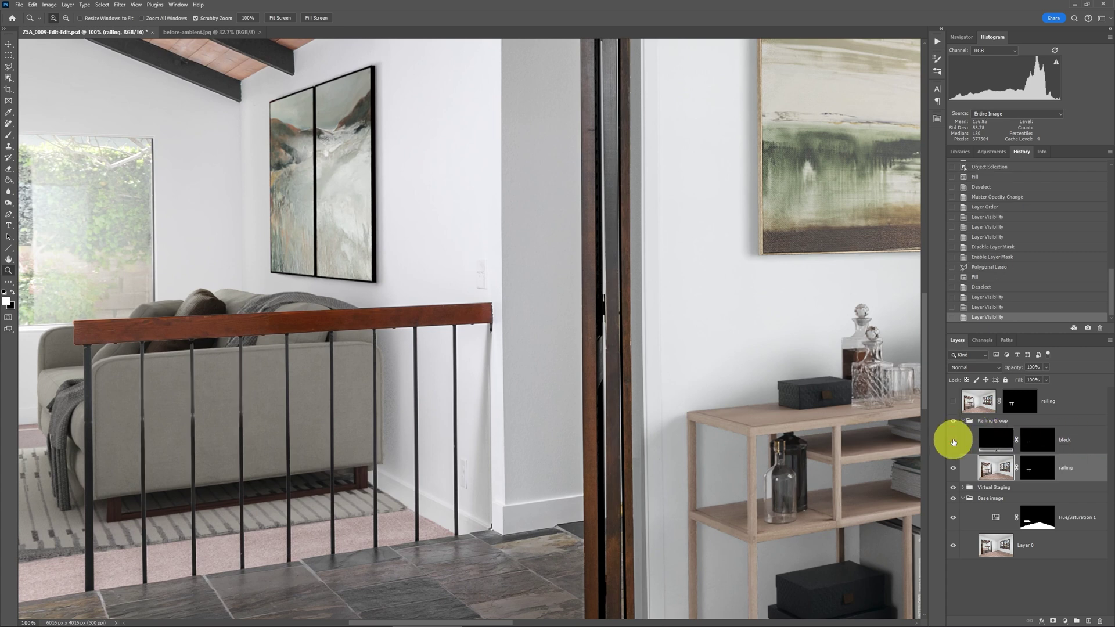
click(953, 442)
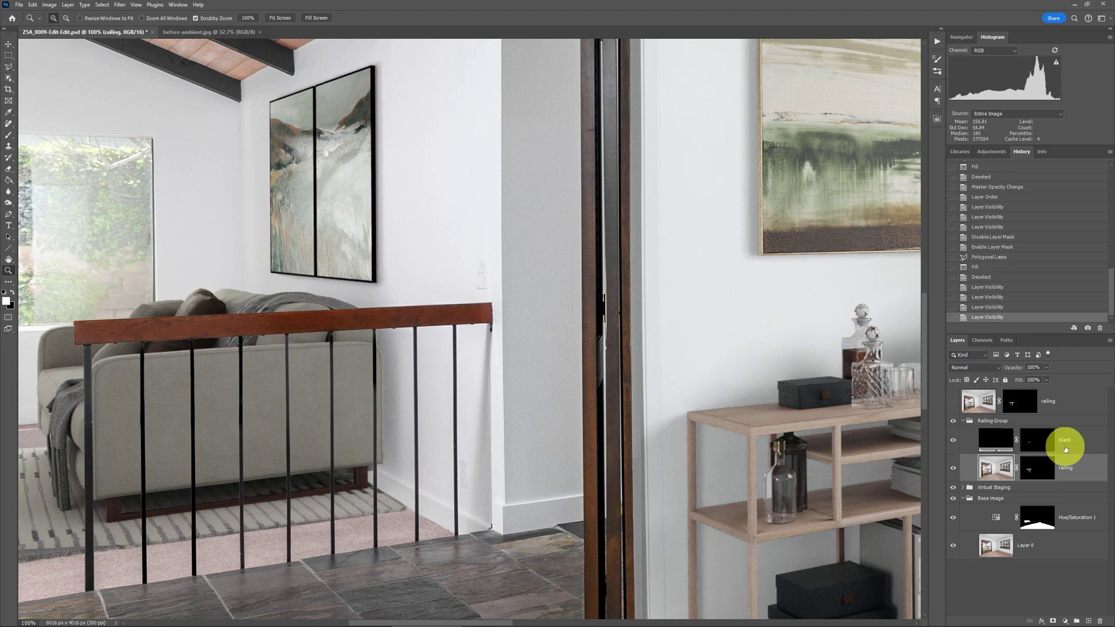
click(954, 442)
click(956, 443)
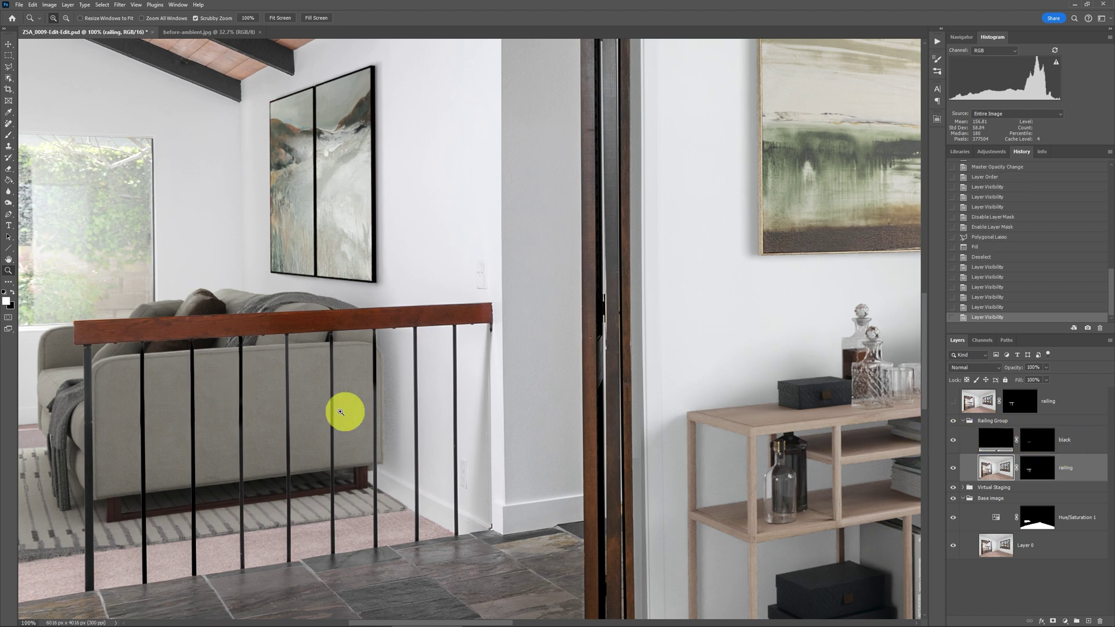
Step: At 200% on the couch, compare the black layer off and on again, then fit the image
drag(315, 380, 650, 254)
click(463, 341)
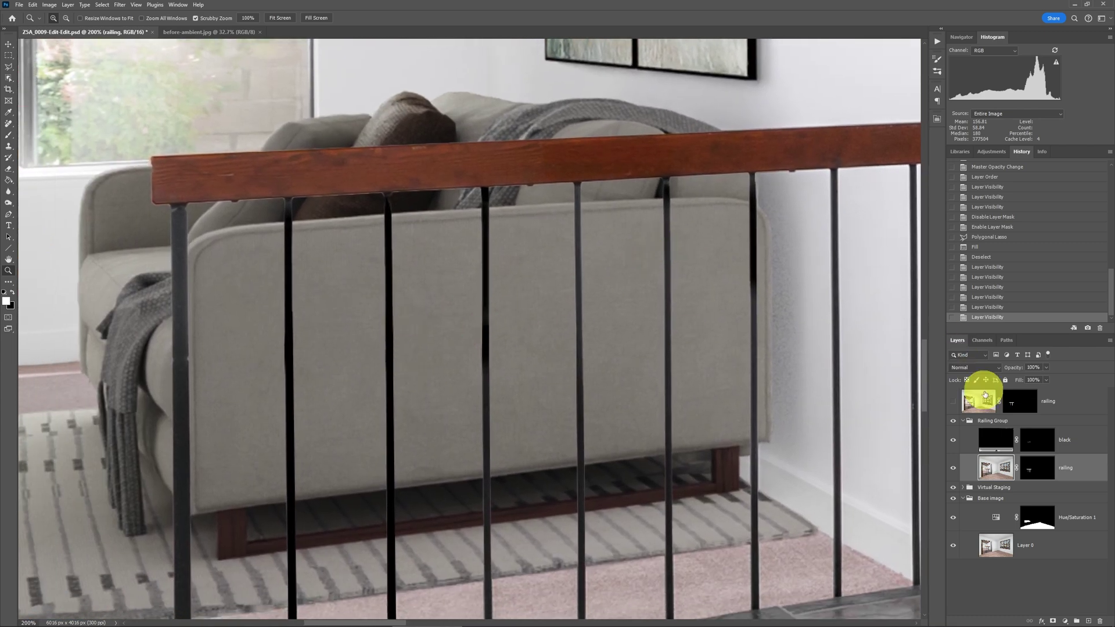
click(952, 443)
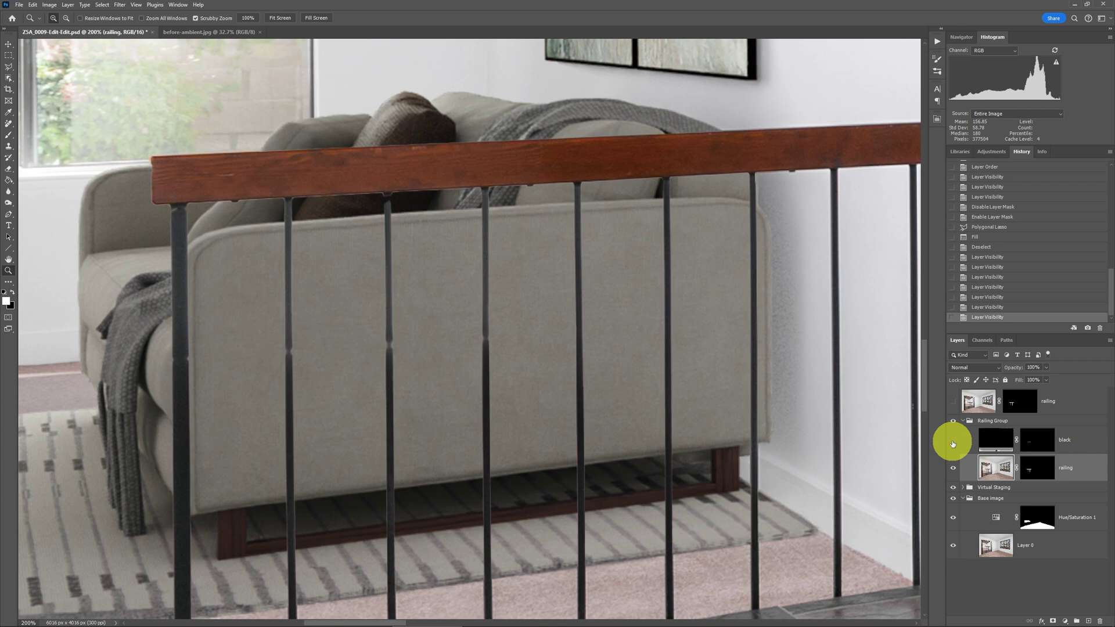
click(952, 442)
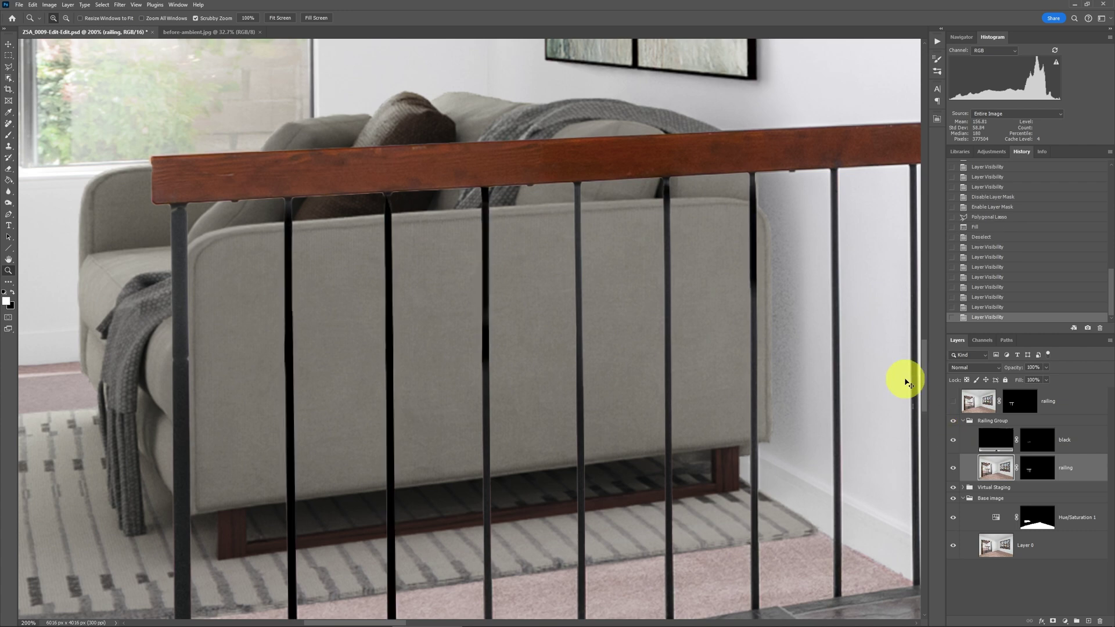
key(ctrl+0)
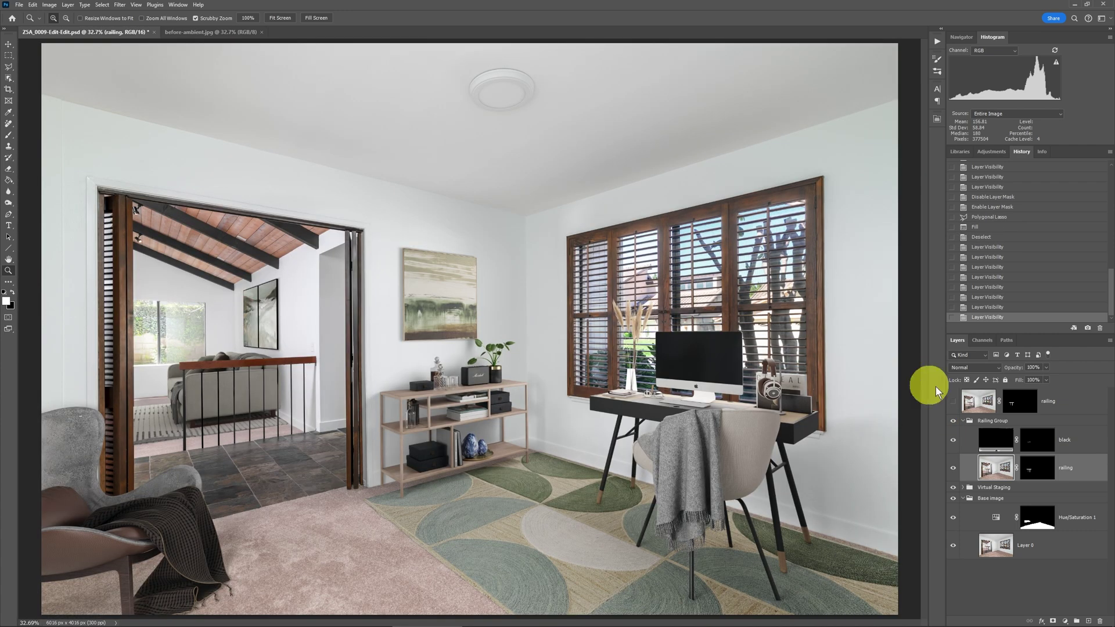
Step: Expand Virtual Staging, enlarge the layer list, and toggle Railing Group and Base image visibility
click(962, 487)
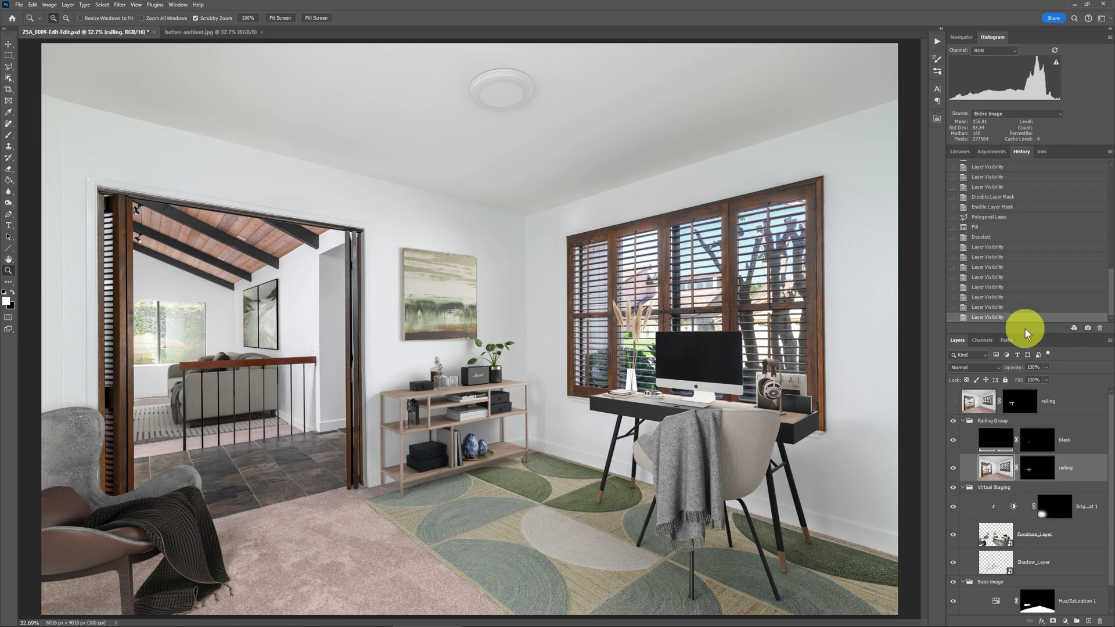
drag(1025, 334, 1025, 259)
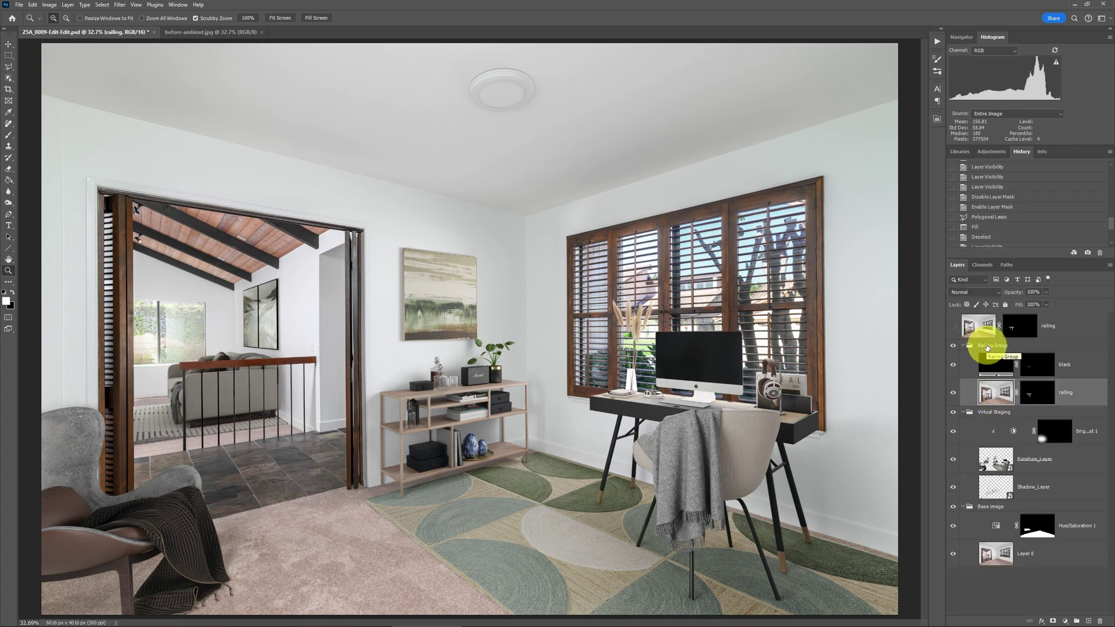
click(962, 347)
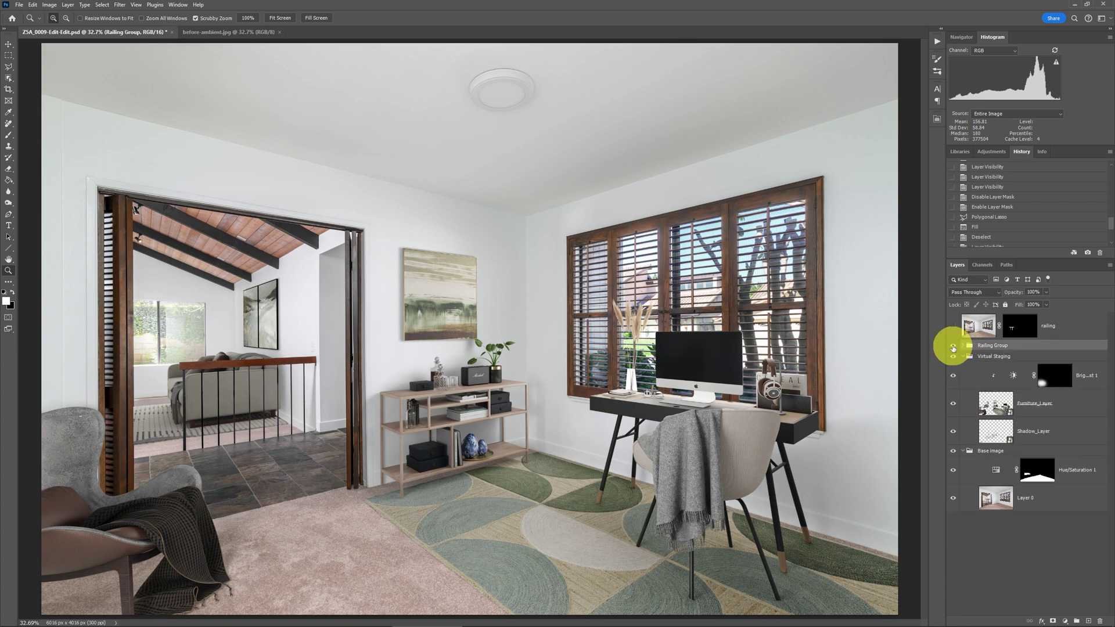
click(953, 347)
click(953, 347)
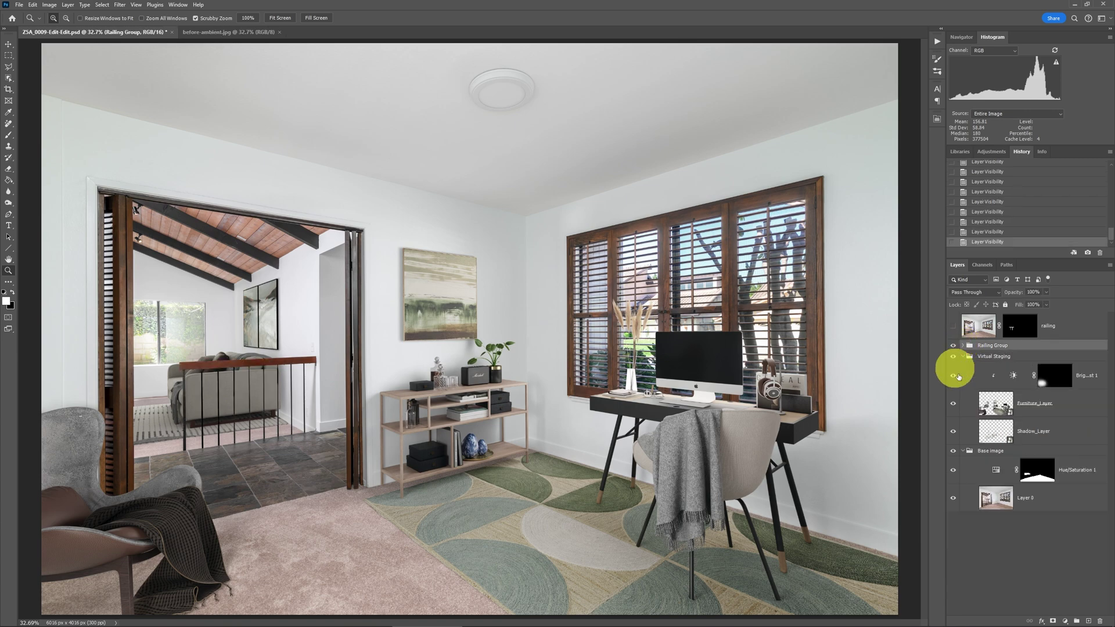
click(953, 452)
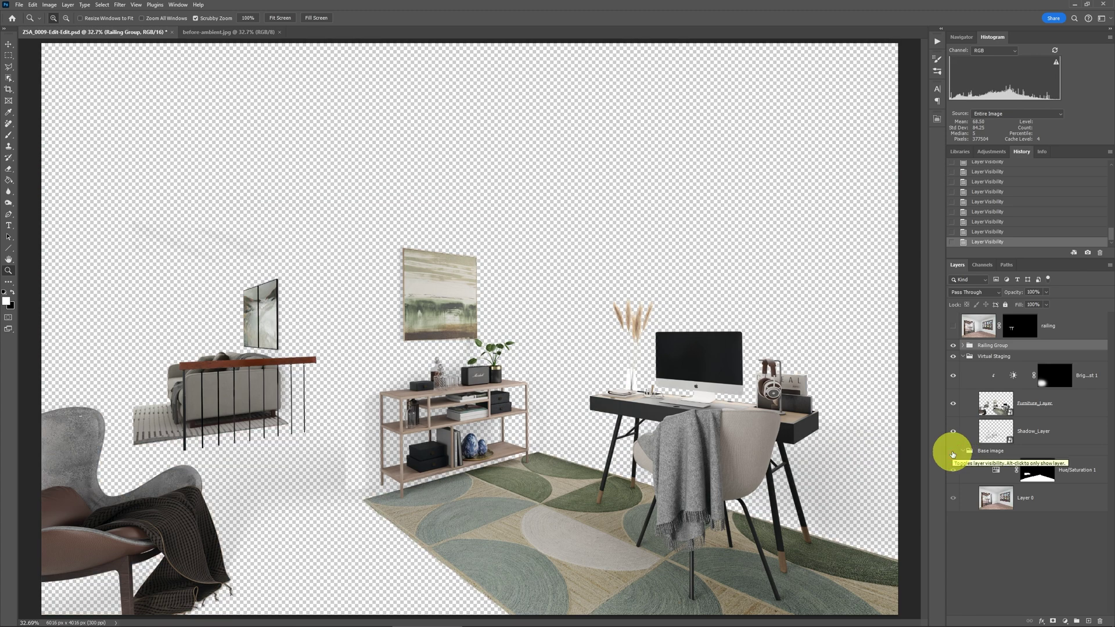
click(953, 452)
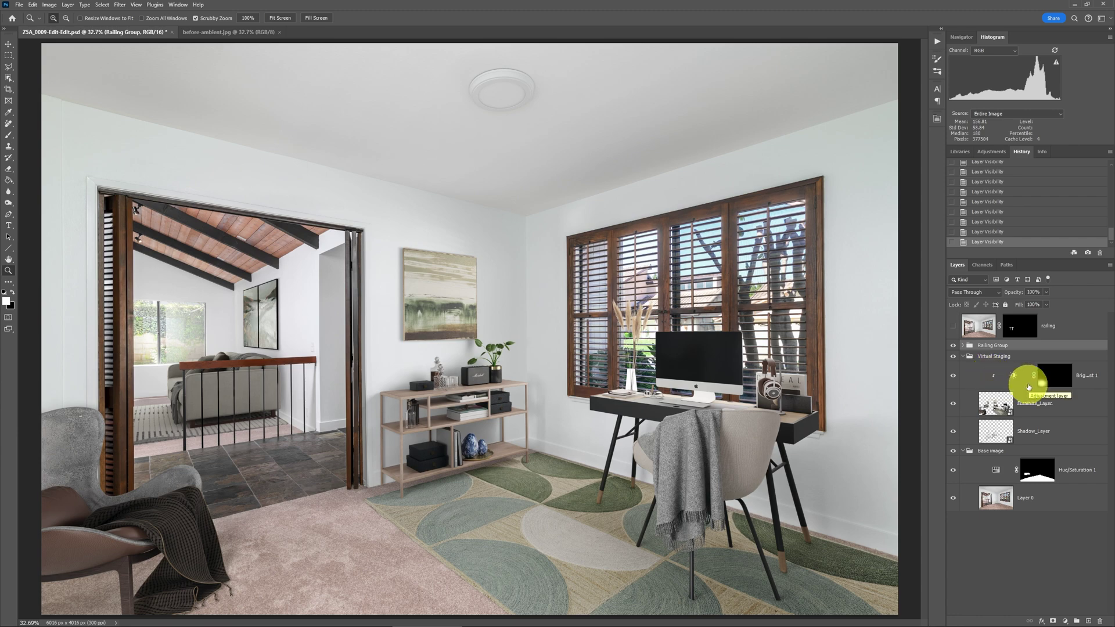
Step: Solo the grouped railing layer with Alt-click, then restore all layers' visibility
click(963, 346)
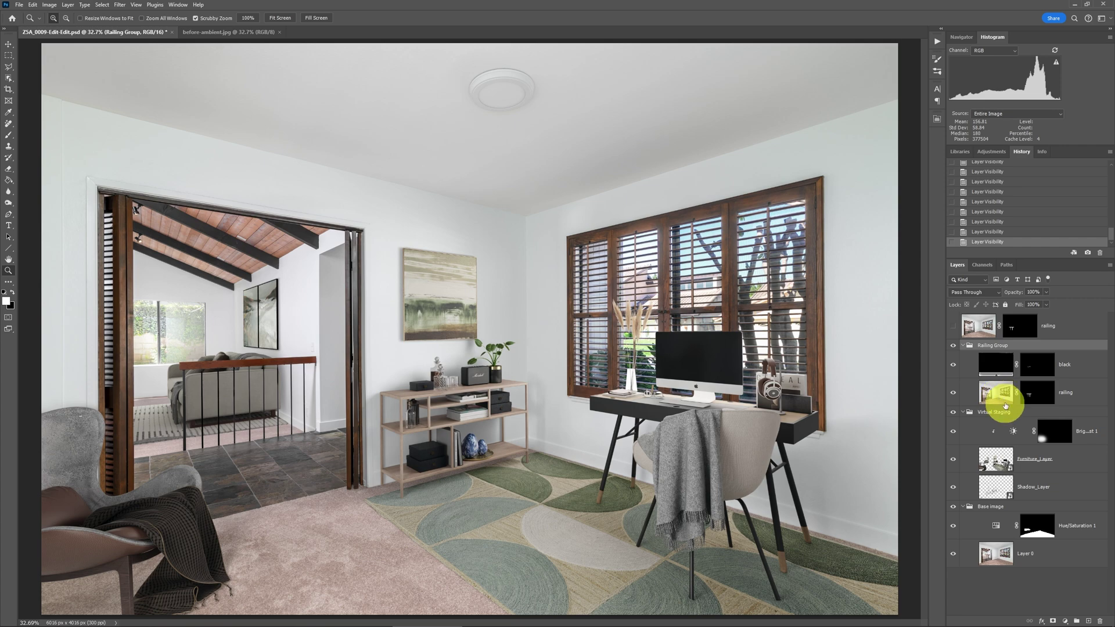
alt+click(952, 392)
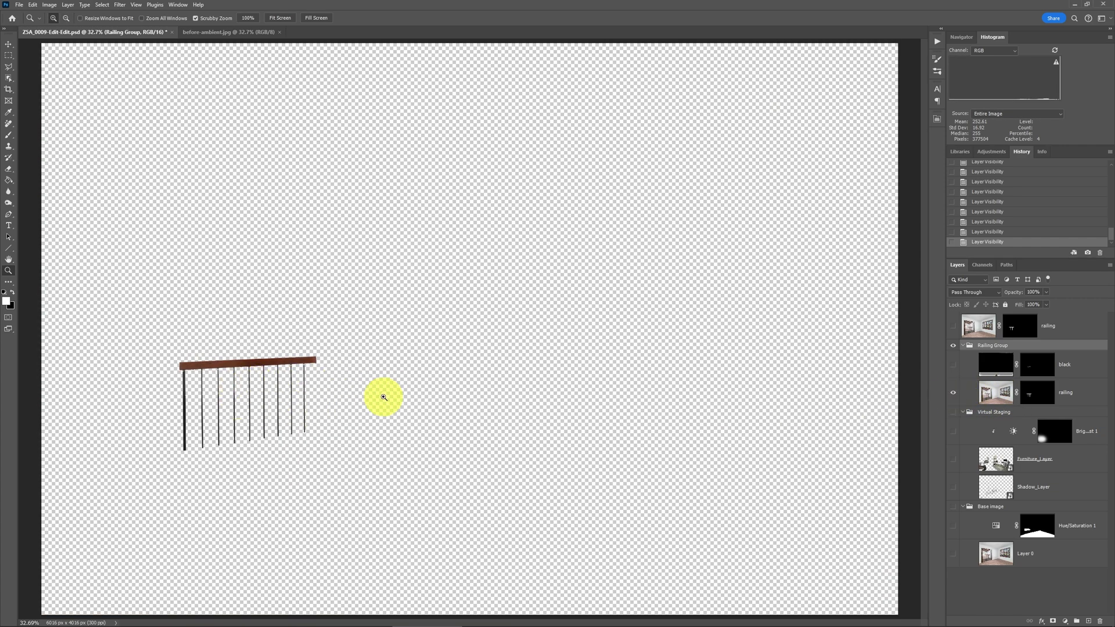
alt+click(952, 393)
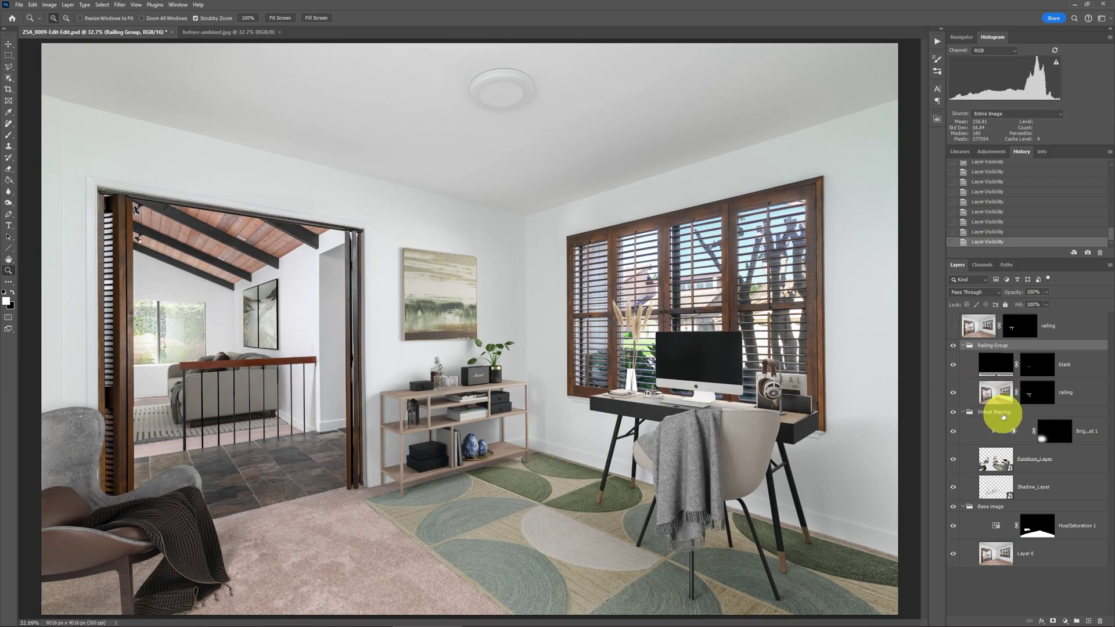